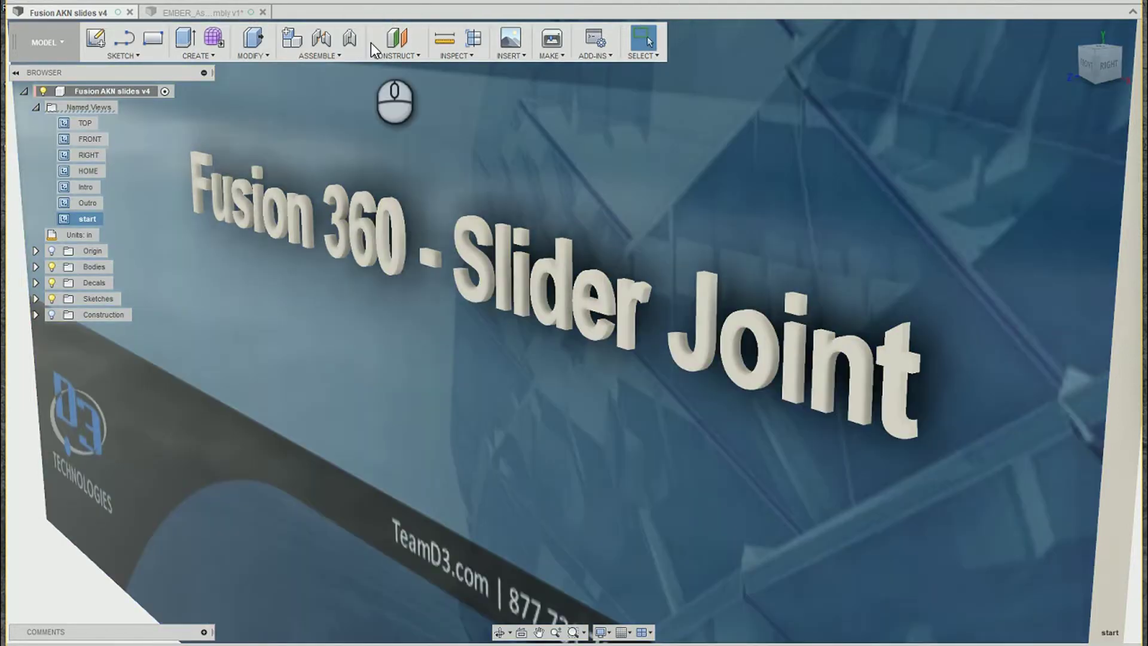
# Show the Slider Joint title slide from the saved Intro named view, then bring up the Ember assembly
pyautogui.doubleClick(83, 188)
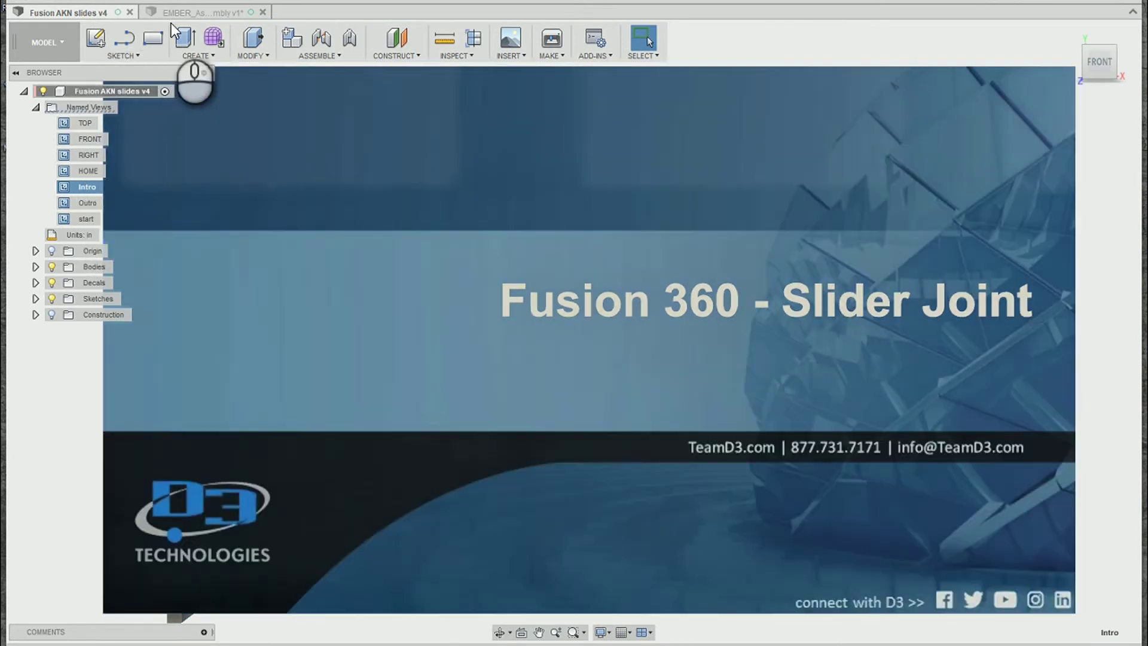
pyautogui.click(172, 18)
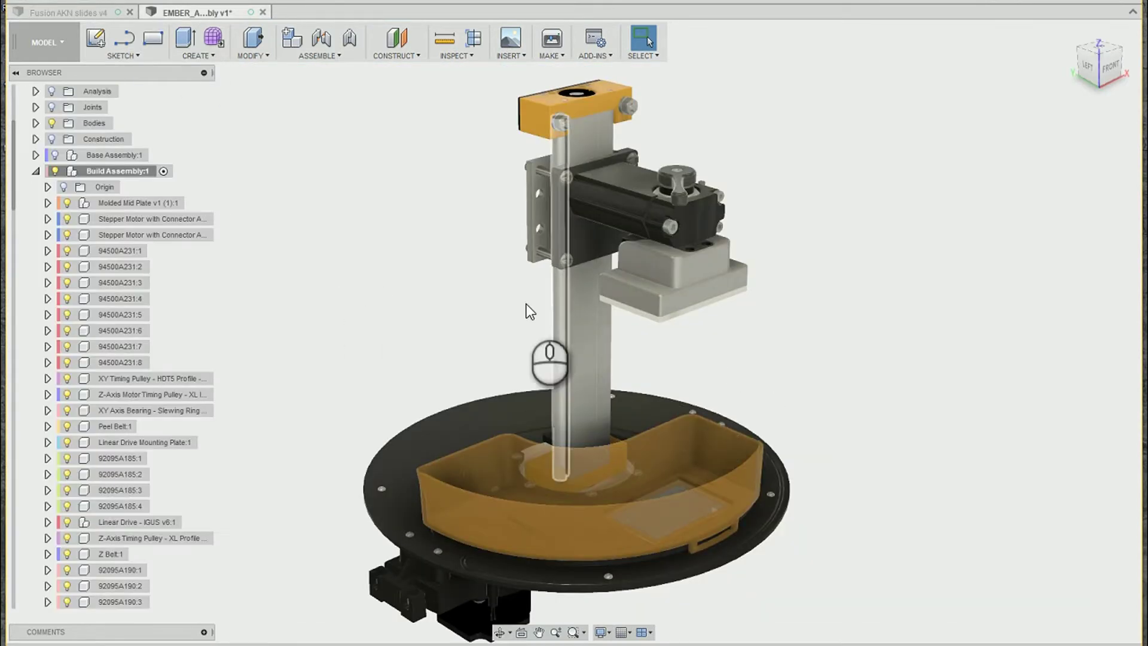
# Look around the assembly, pull the motor carriage off the column, then revert it
pyautogui.moveTo(819, 368)
pyautogui.keyDown('shift'); pyautogui.mouseDown(button='middle')
pyautogui.moveTo(679, 366)
pyautogui.moveTo(827, 371)
pyautogui.mouseUp(button='middle'); pyautogui.keyUp('shift')
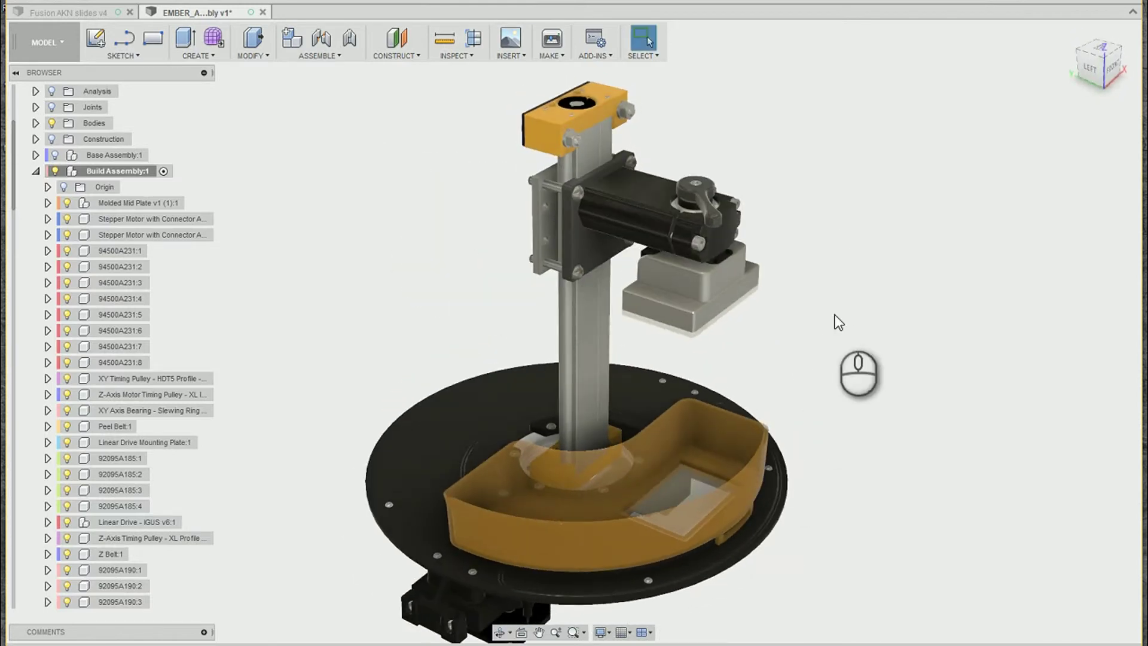
pyautogui.scroll(3, 668, 153)
pyautogui.scroll(2, 663, 165)
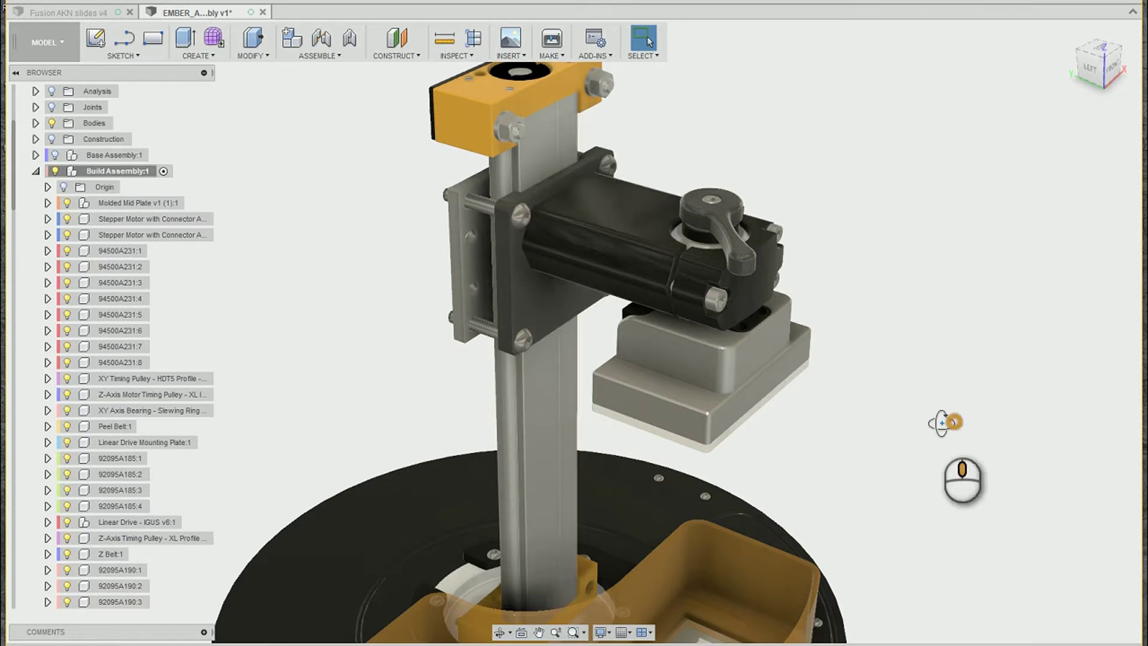
pyautogui.scroll(-2, 917, 402)
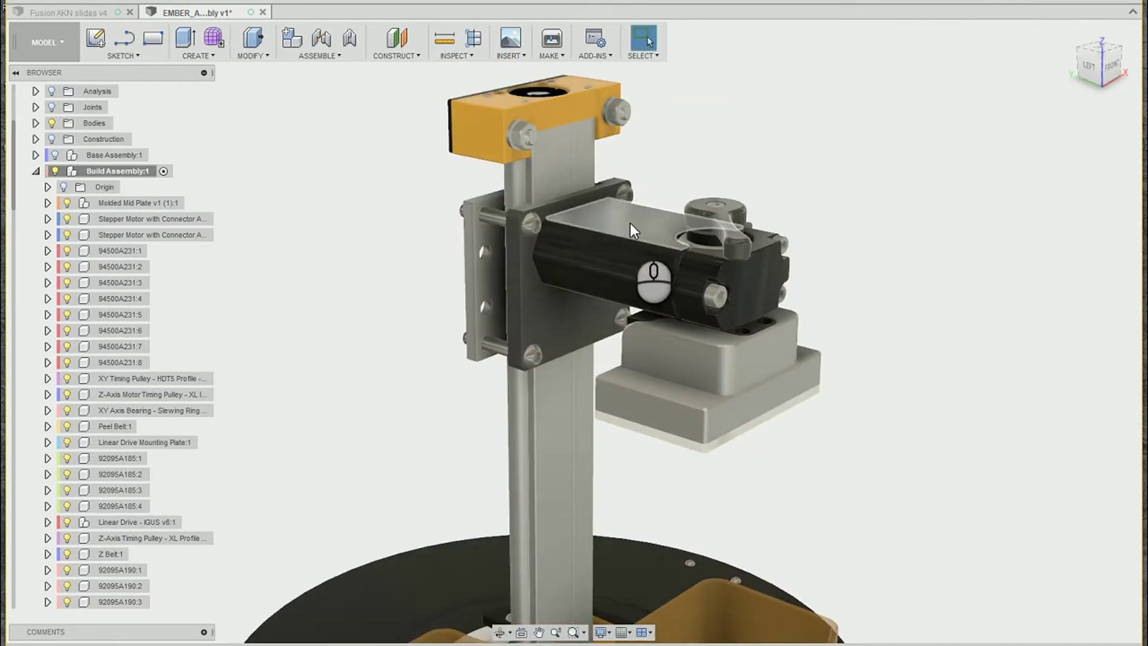
pyautogui.scroll(1, 629, 223)
pyautogui.moveTo(651, 200); pyautogui.dragTo(921, 263)
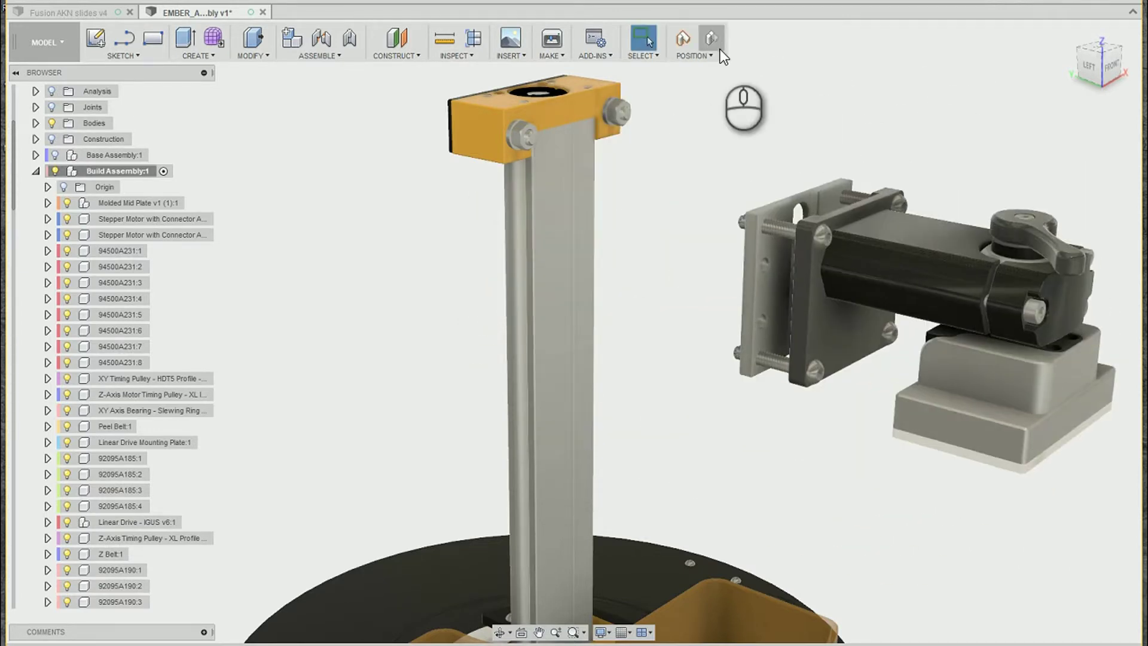
pyautogui.click(711, 37)
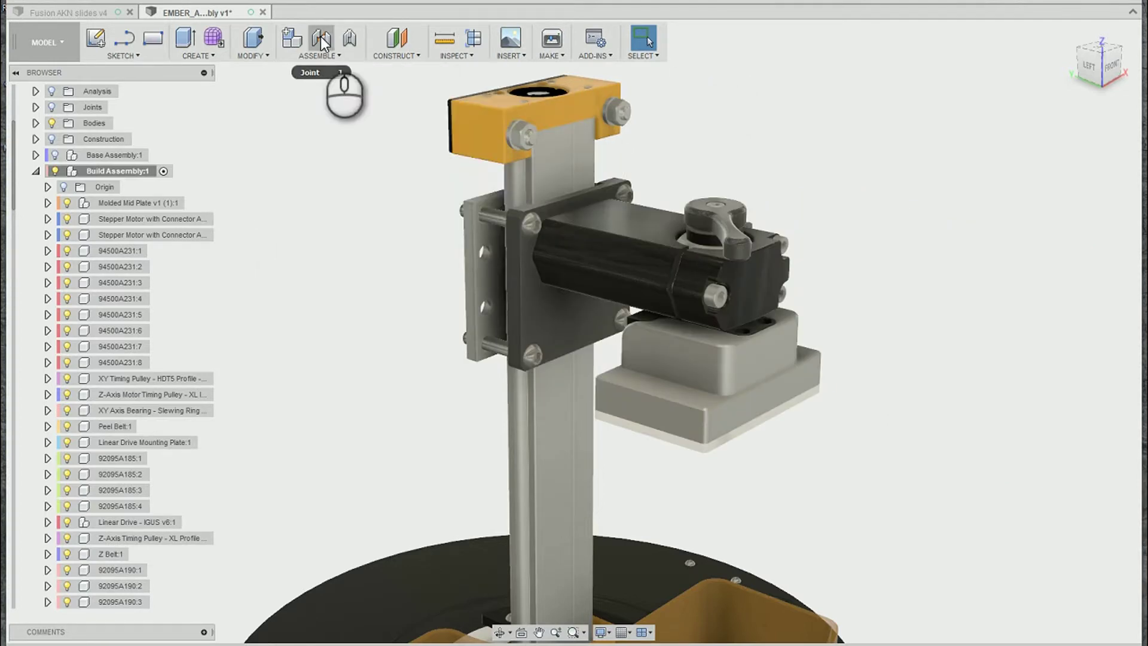
# Orbit and zoom onto where the motor mount sits on the column
pyautogui.moveTo(389, 251)
pyautogui.keyDown('shift'); pyautogui.mouseDown(button='middle')
pyautogui.moveTo(379, 238)
pyautogui.moveTo(364, 249)
pyautogui.moveTo(381, 253)
pyautogui.mouseUp(button='middle'); pyautogui.keyUp('shift')
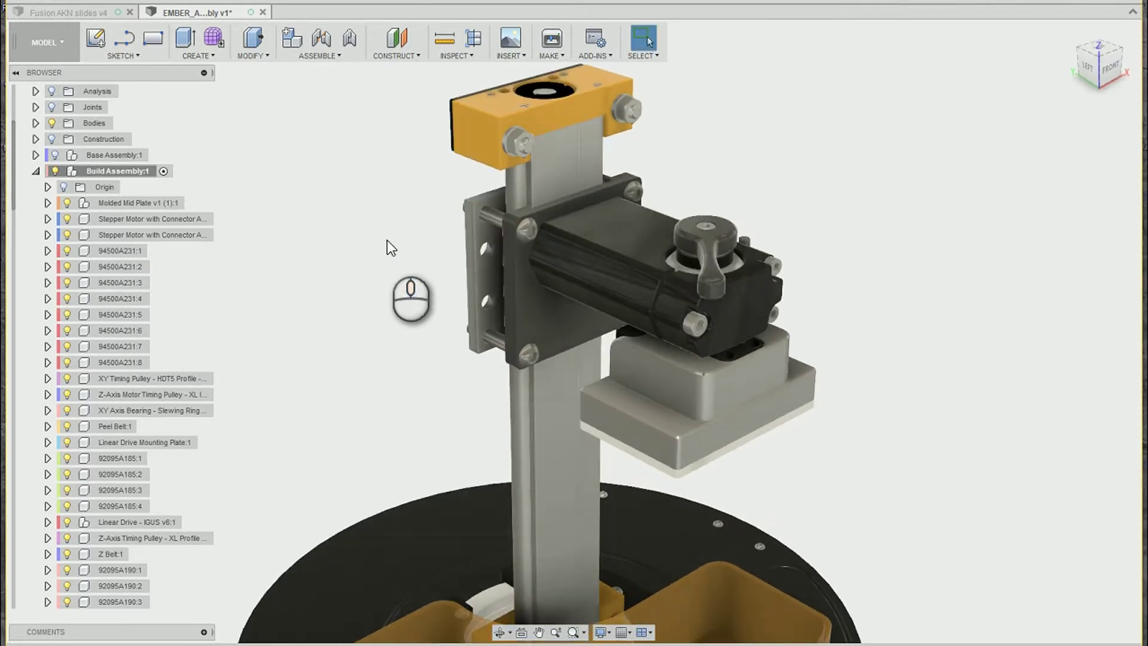
pyautogui.scroll(5, 410, 243)
pyautogui.moveTo(430, 226); pyautogui.dragTo(429, 324, button='middle')
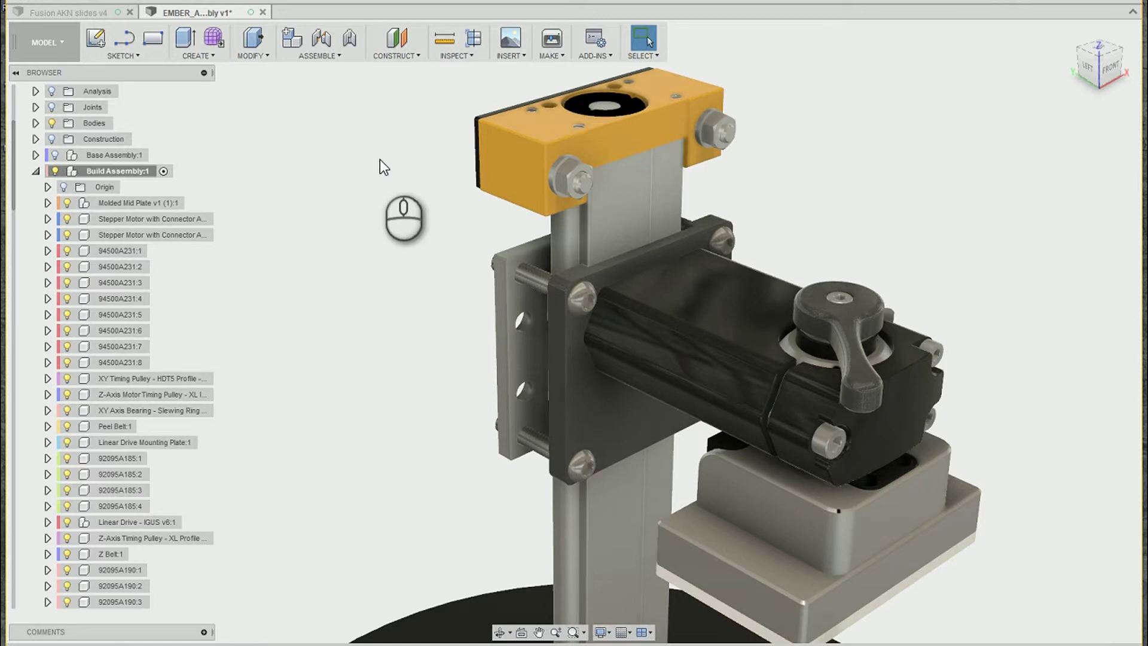
# Create an As-built Joint of type Slider, selecting the mounting plate and then the column
pyautogui.click(348, 38)
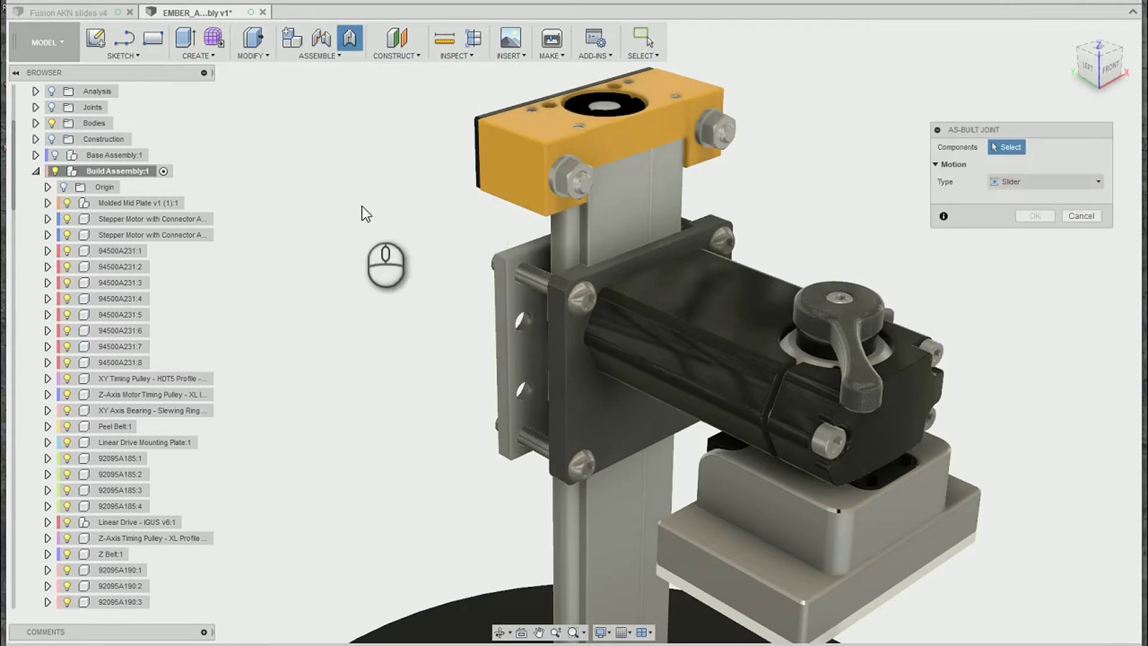
pyautogui.click(1039, 182)
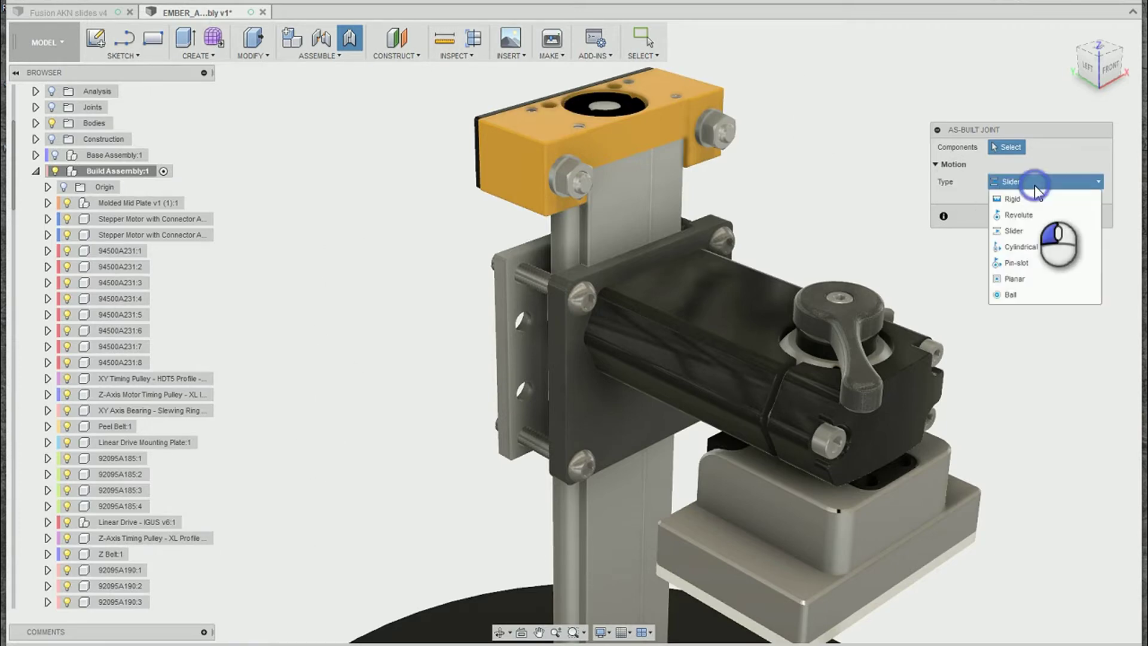
pyautogui.moveTo(1003, 127); pyautogui.dragTo(1036, 131)
pyautogui.click(1043, 184)
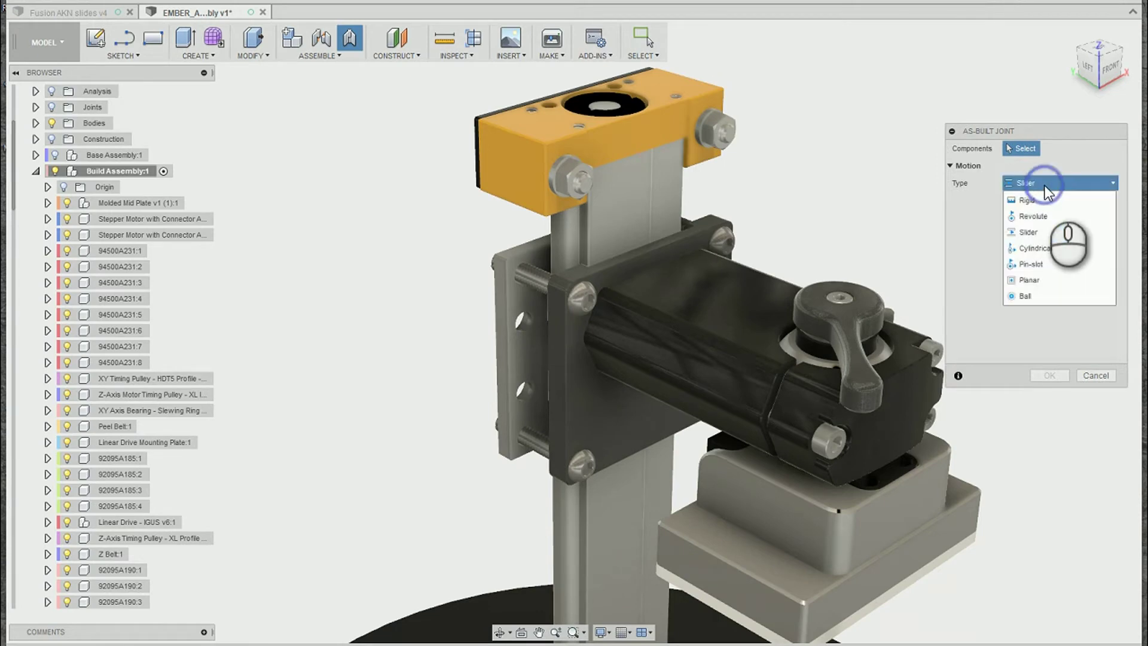
pyautogui.click(1034, 235)
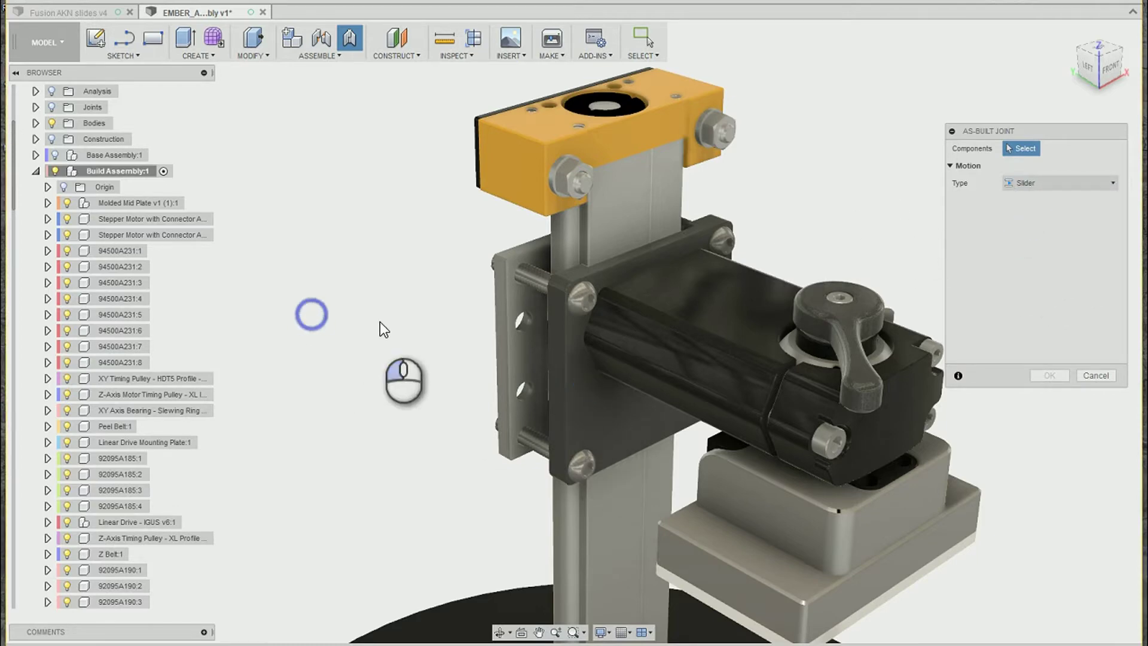
pyautogui.click(591, 404)
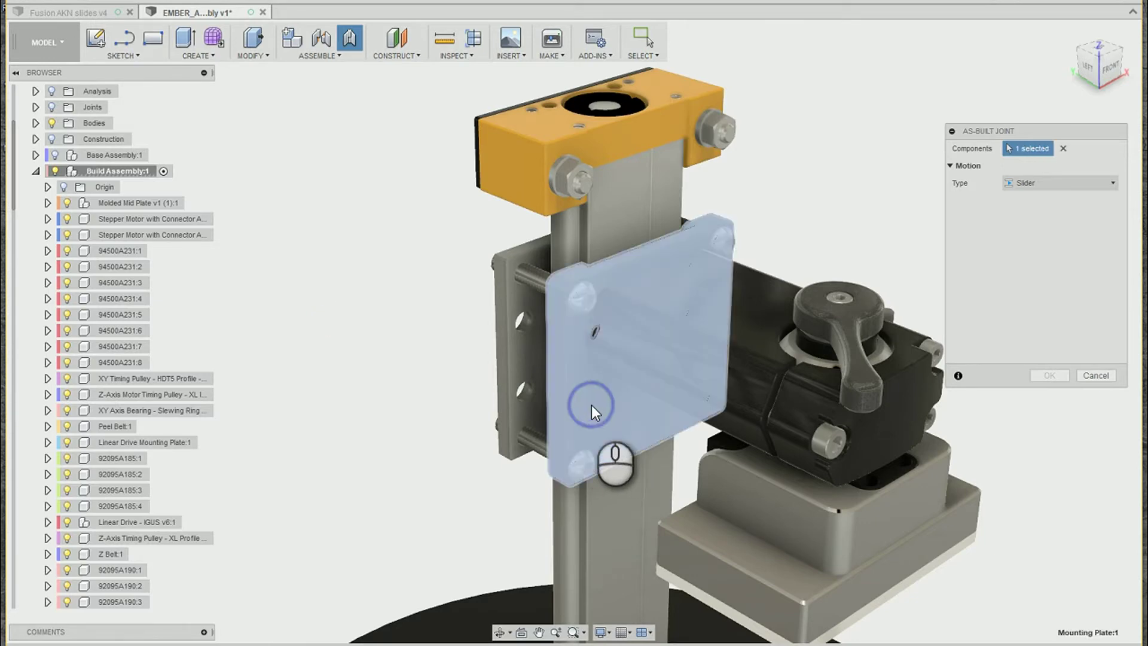
pyautogui.click(627, 210)
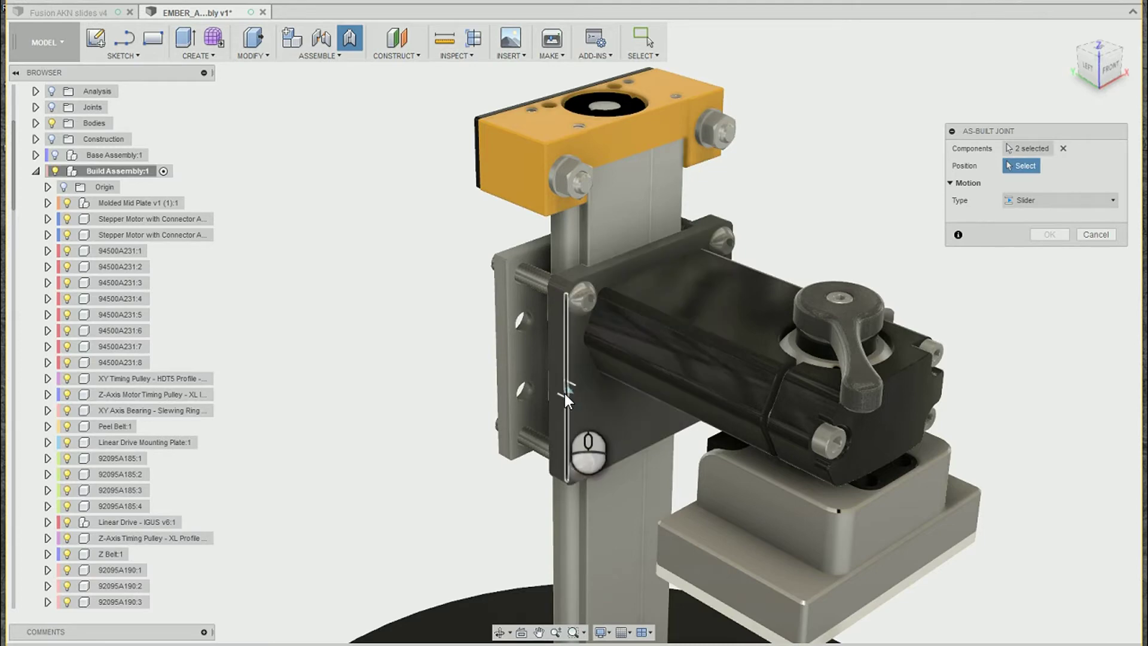
# Zoom in and set the joint position on the mounting plate's edge
pyautogui.scroll(5, 566, 393)
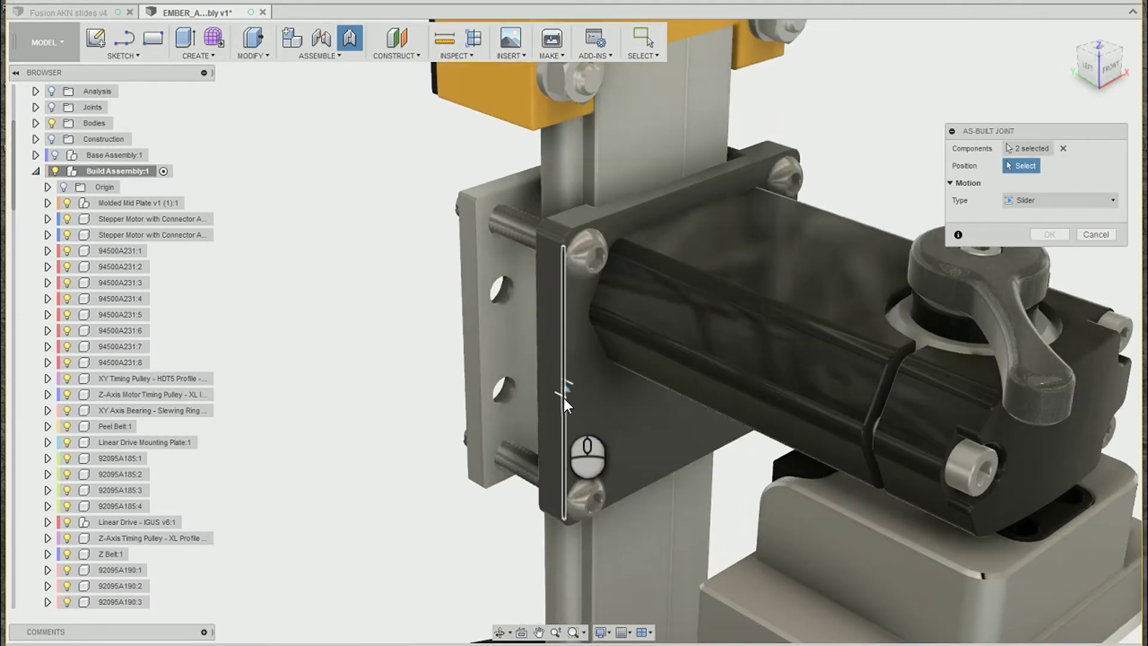
pyautogui.click(564, 397)
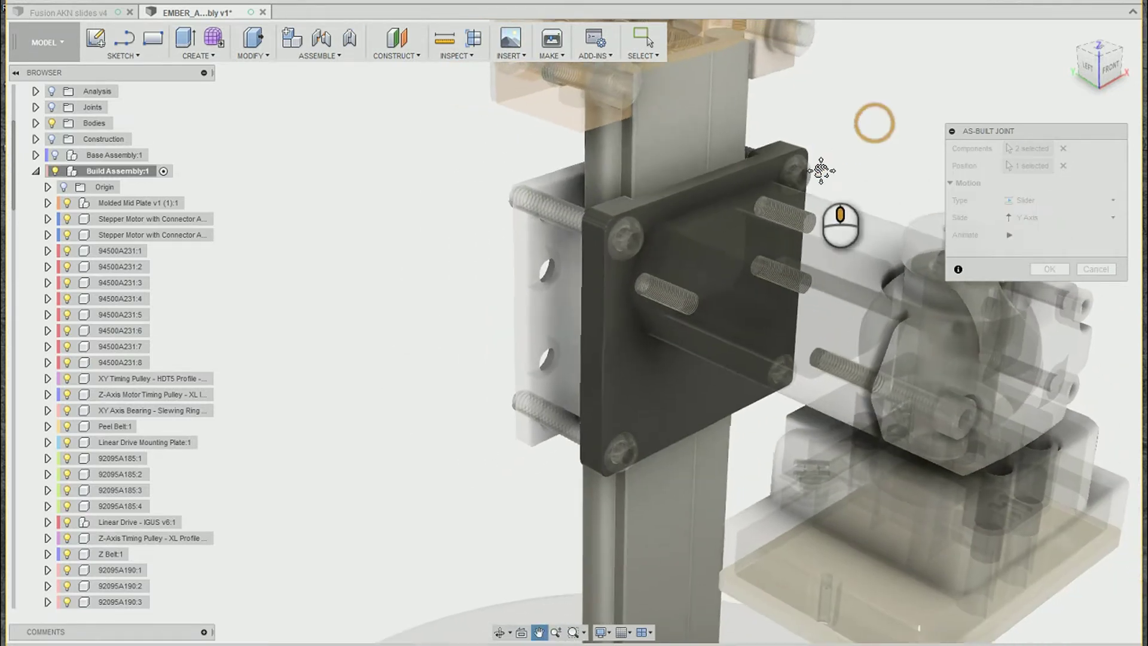
pyautogui.click(1044, 217)
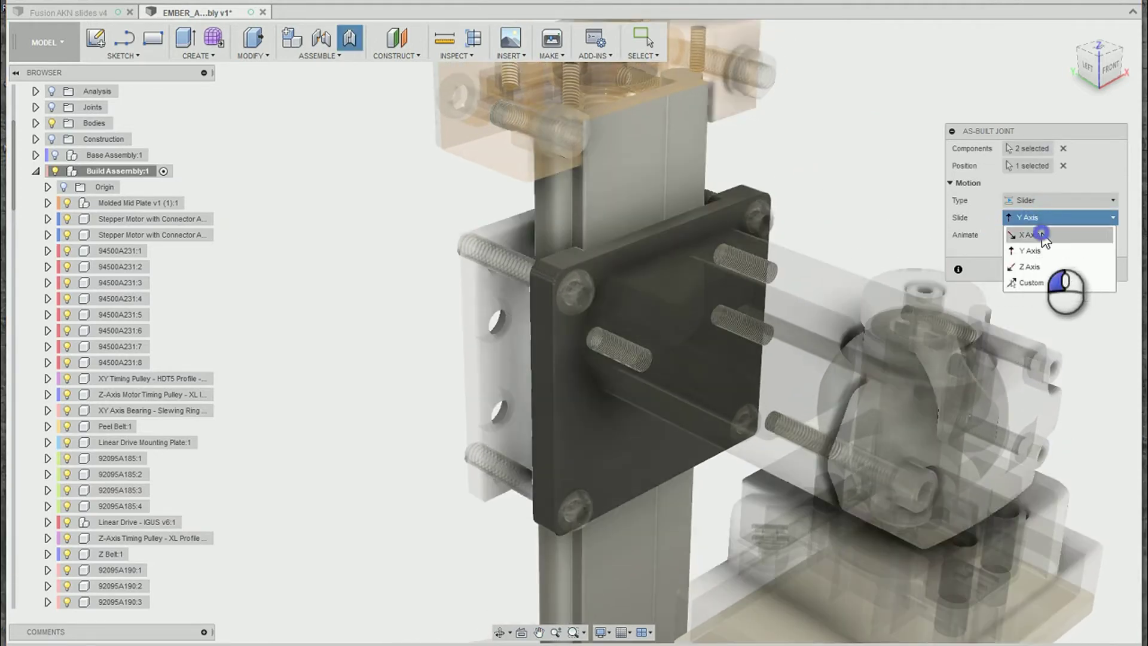
# Try X and Y Axis slide directions, then commit the joint with Z Axis as Slider2
pyautogui.click(1043, 235)
pyautogui.click(1037, 217)
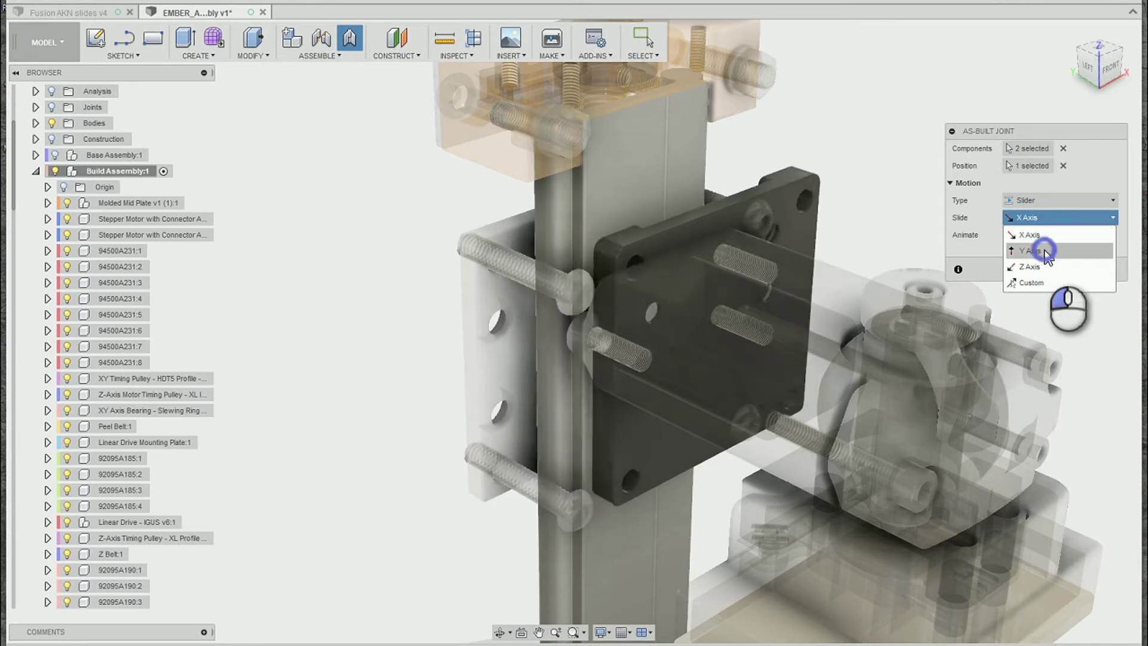
pyautogui.click(1045, 251)
pyautogui.click(1042, 218)
pyautogui.click(1041, 266)
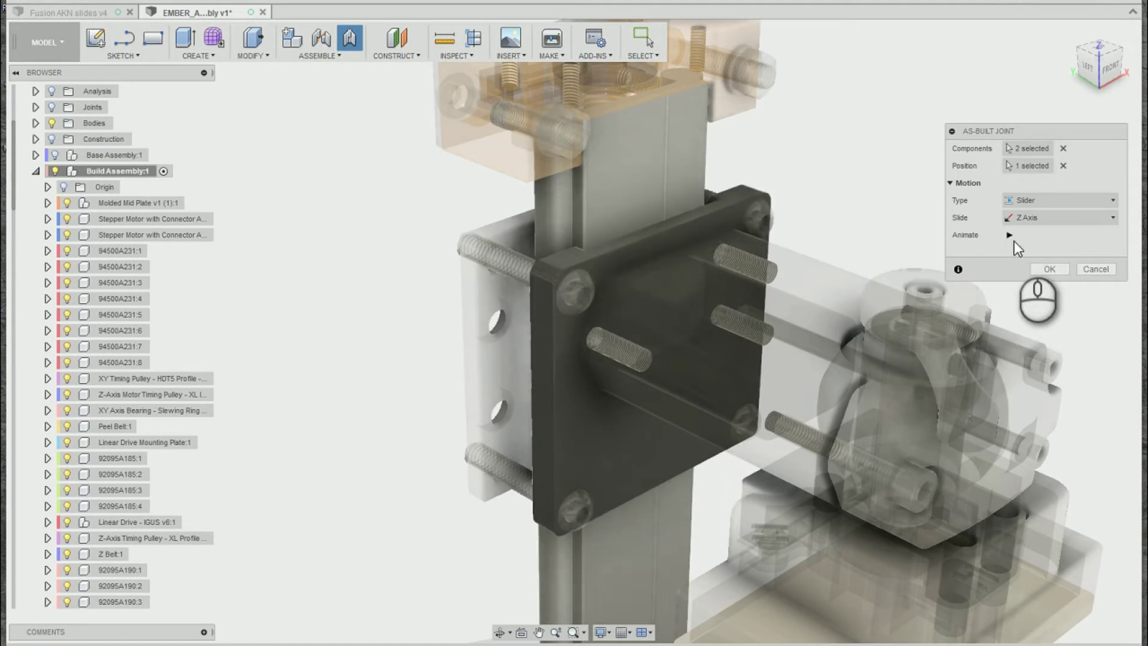
pyautogui.click(1045, 264)
pyautogui.scroll(-2, 894, 172)
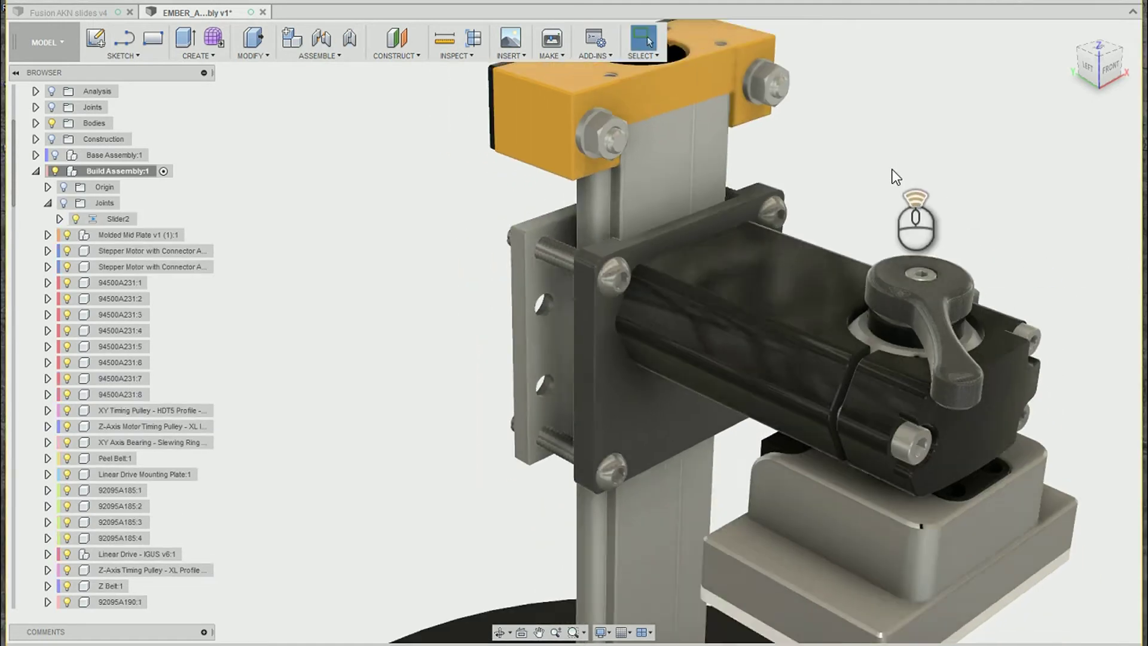
pyautogui.scroll(4, 892, 170)
pyautogui.keyDown('shift'); pyautogui.moveTo(747, 310); pyautogui.dragTo(741, 555, button='middle'); pyautogui.keyUp('shift')
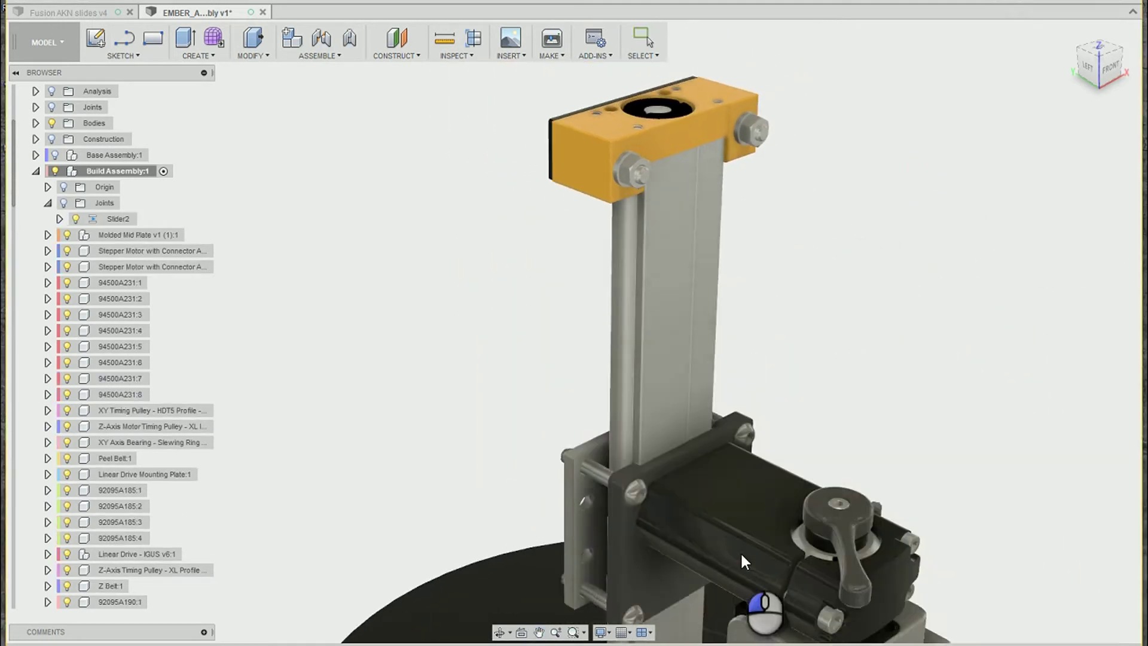
pyautogui.moveTo(740, 551); pyautogui.dragTo(748, 279)
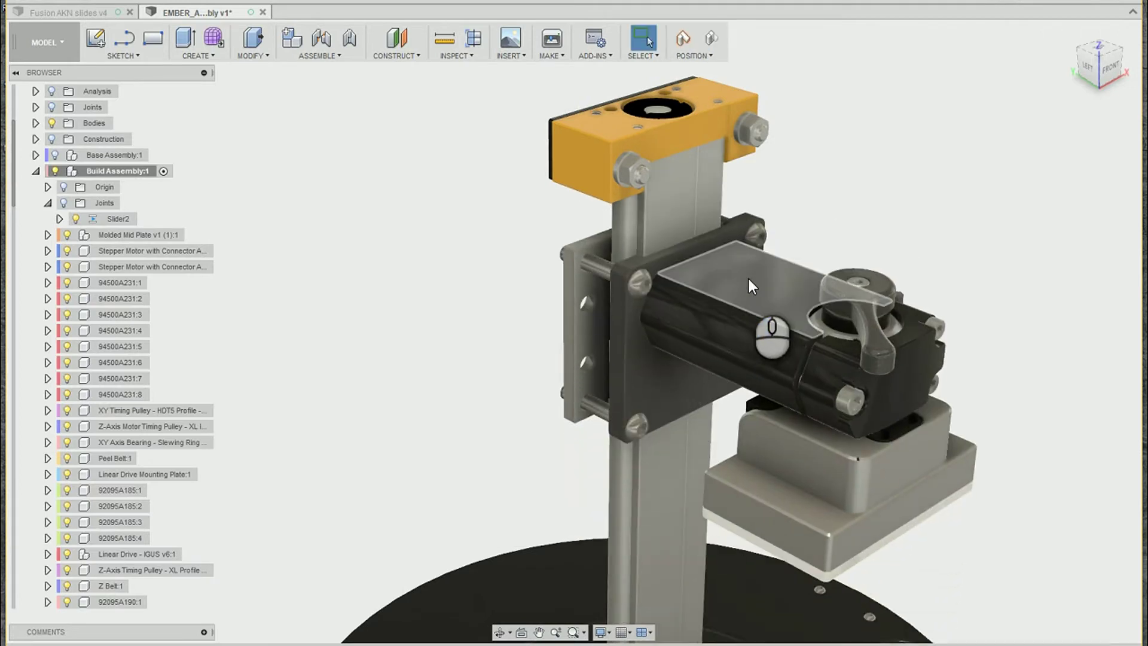
pyautogui.click(711, 38)
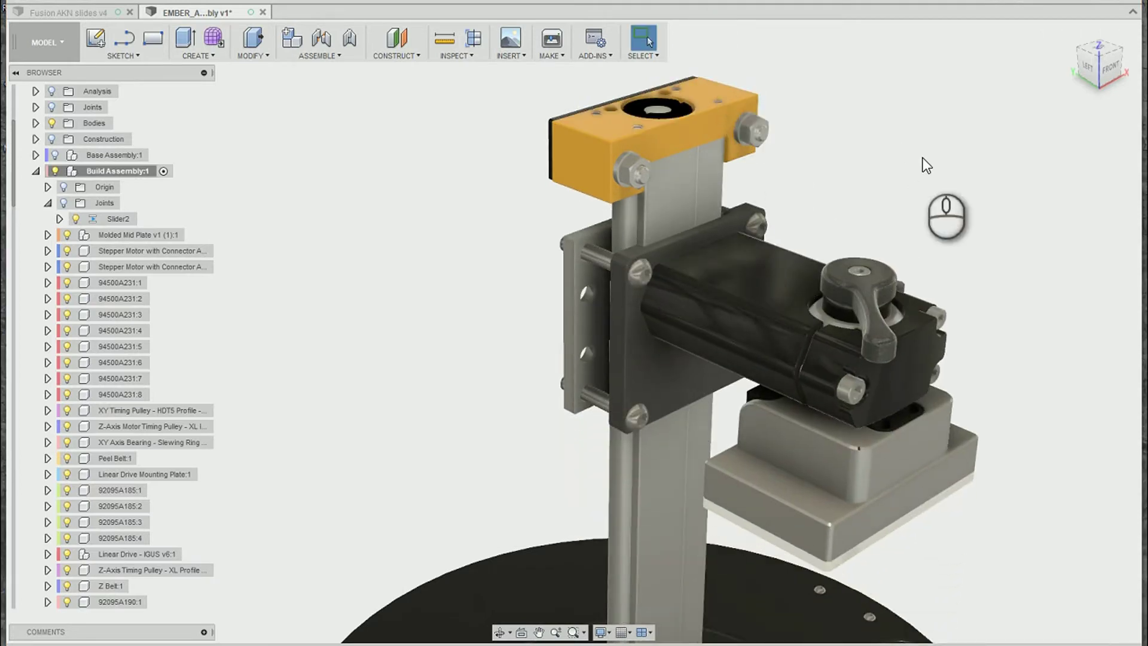
# Undo the As-built Joint and capture the motor carriage moved out beside the column
pyautogui.click(125, 3)
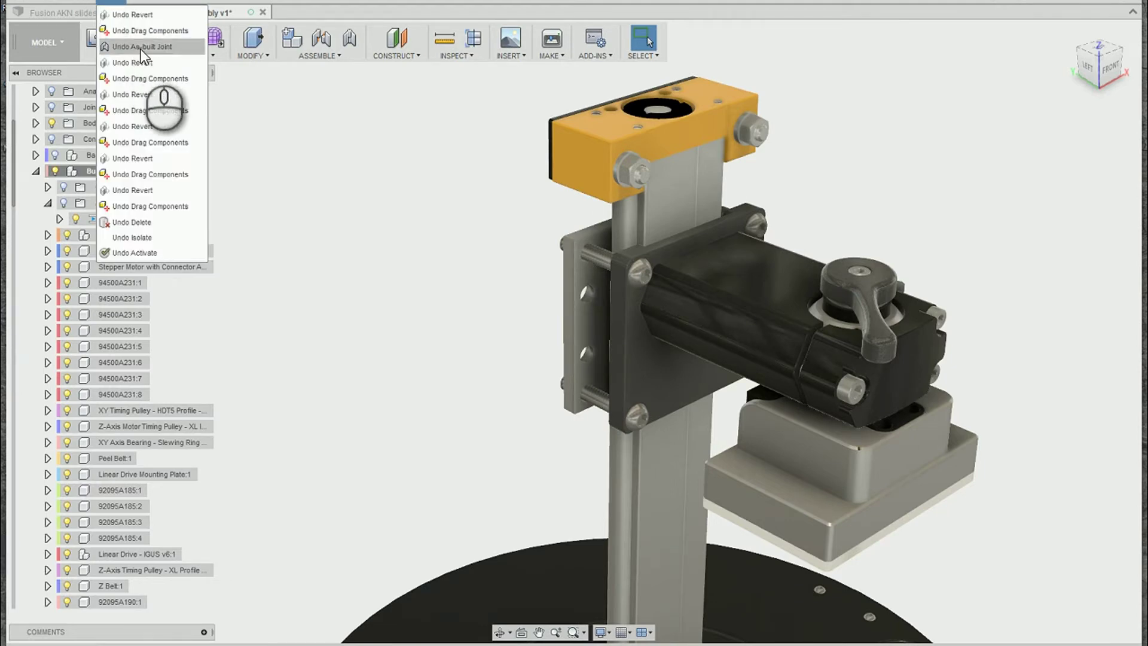
pyautogui.click(143, 48)
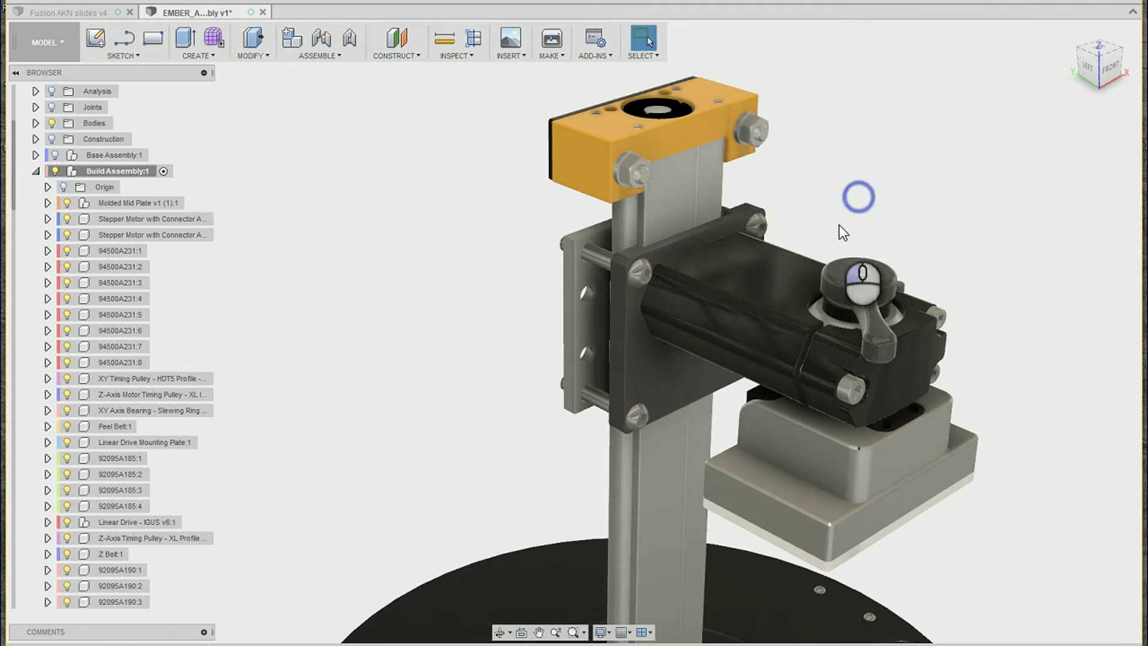
pyautogui.moveTo(762, 268); pyautogui.dragTo(992, 168)
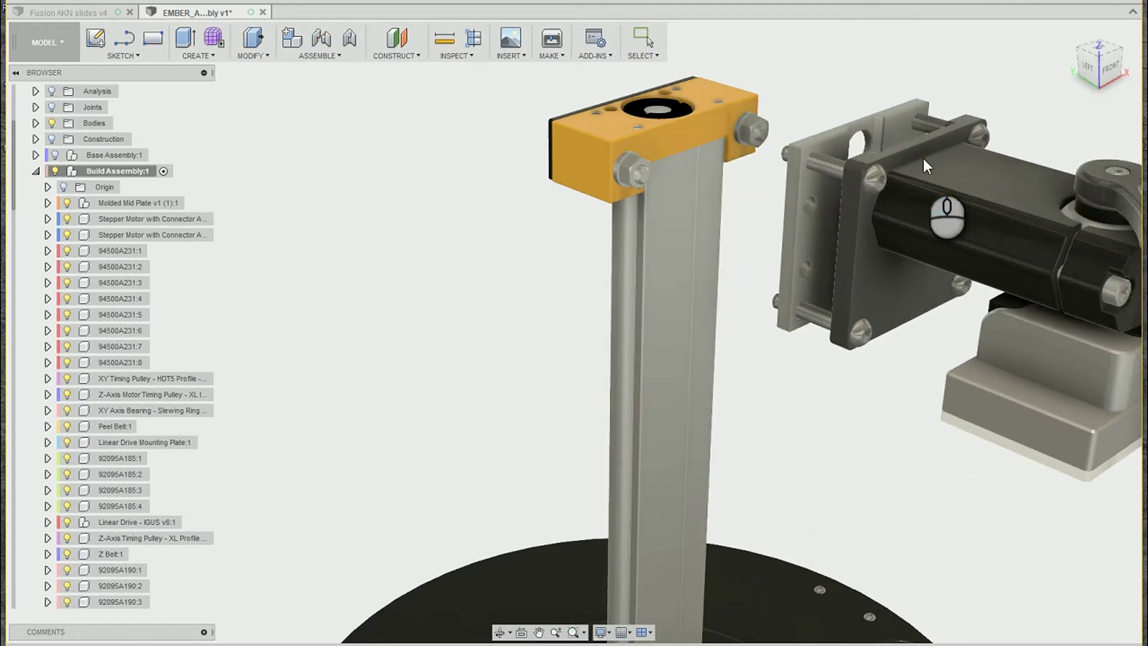
pyautogui.click(684, 38)
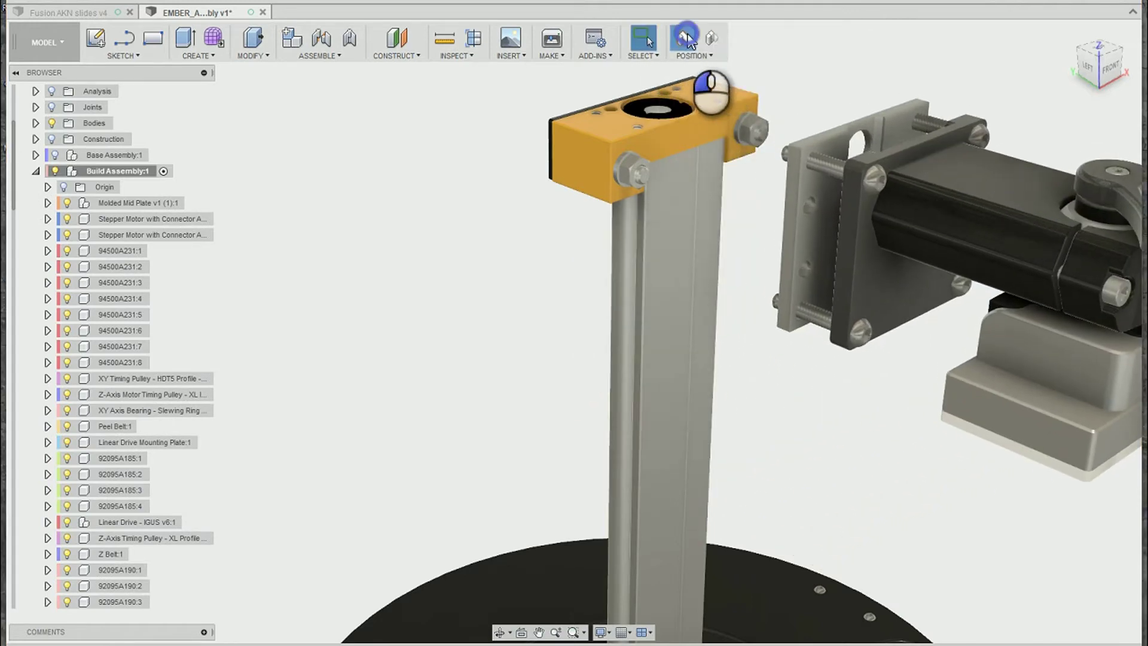
# Start a Joint, picking the arm's grey mounting plate and then the column top
pyautogui.moveTo(467, 158); pyautogui.dragTo(384, 224, button='middle')
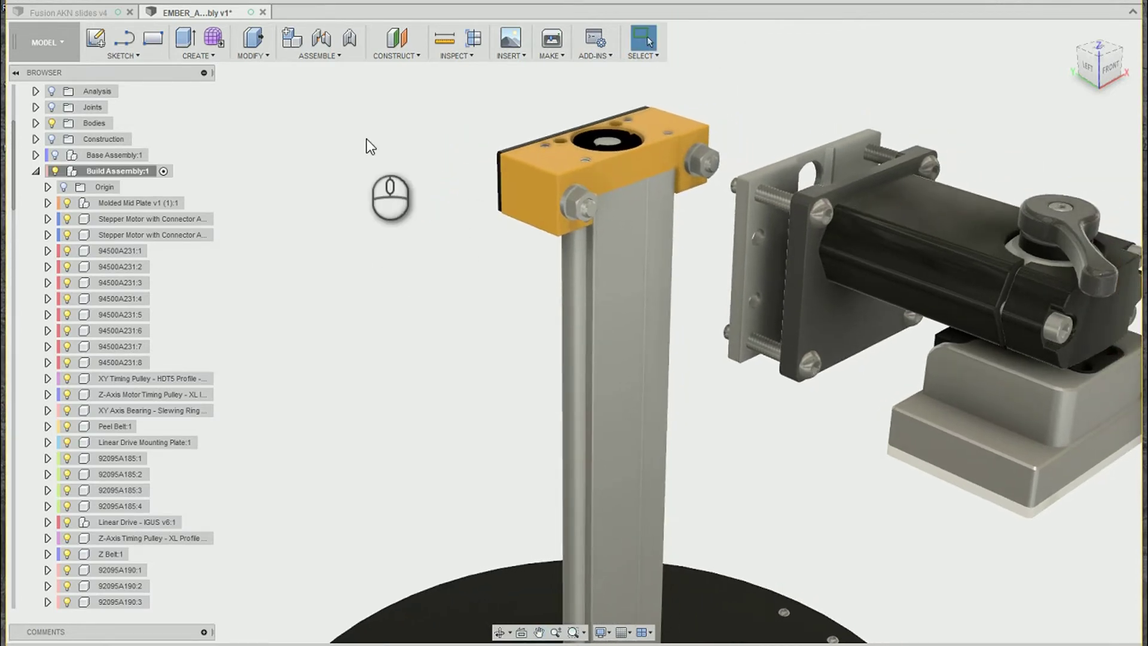
pyautogui.click(322, 40)
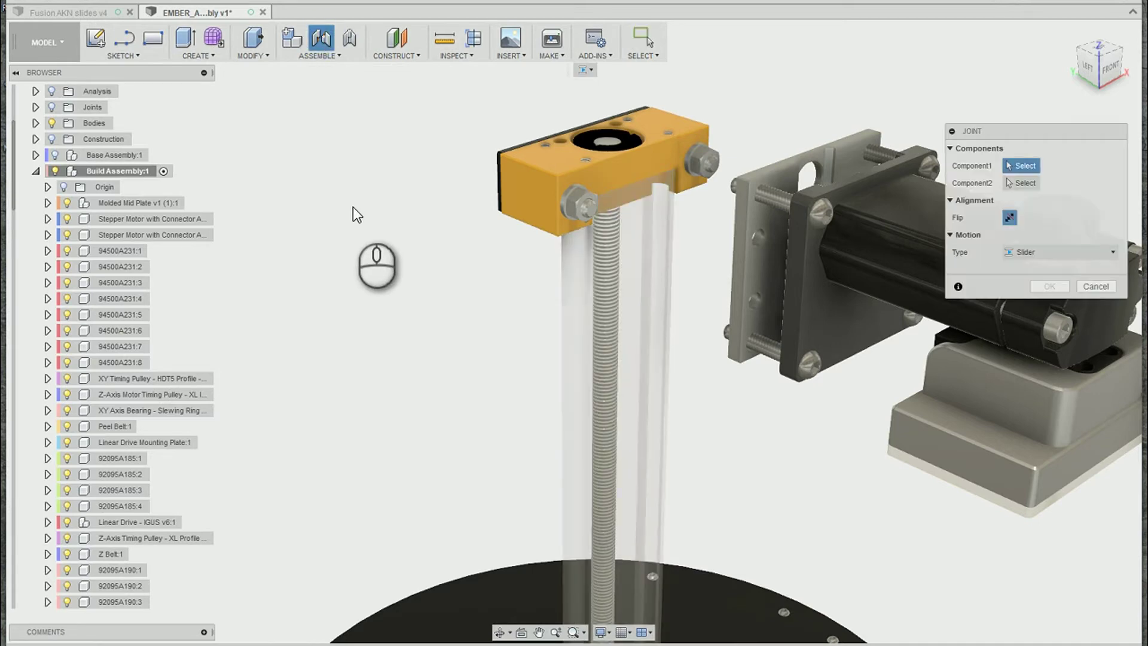
pyautogui.keyDown('shift'); pyautogui.moveTo(358, 255); pyautogui.dragTo(485, 262, button='middle'); pyautogui.keyUp('shift')
pyautogui.scroll(8, 896, 333)
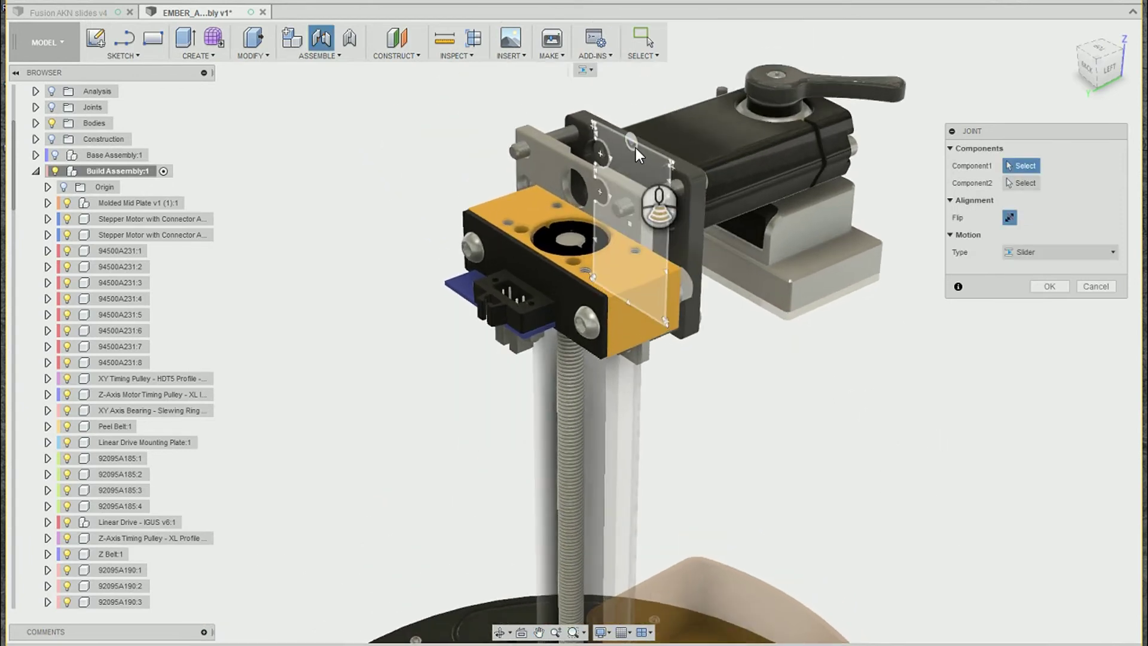
pyautogui.scroll(1, 630, 149)
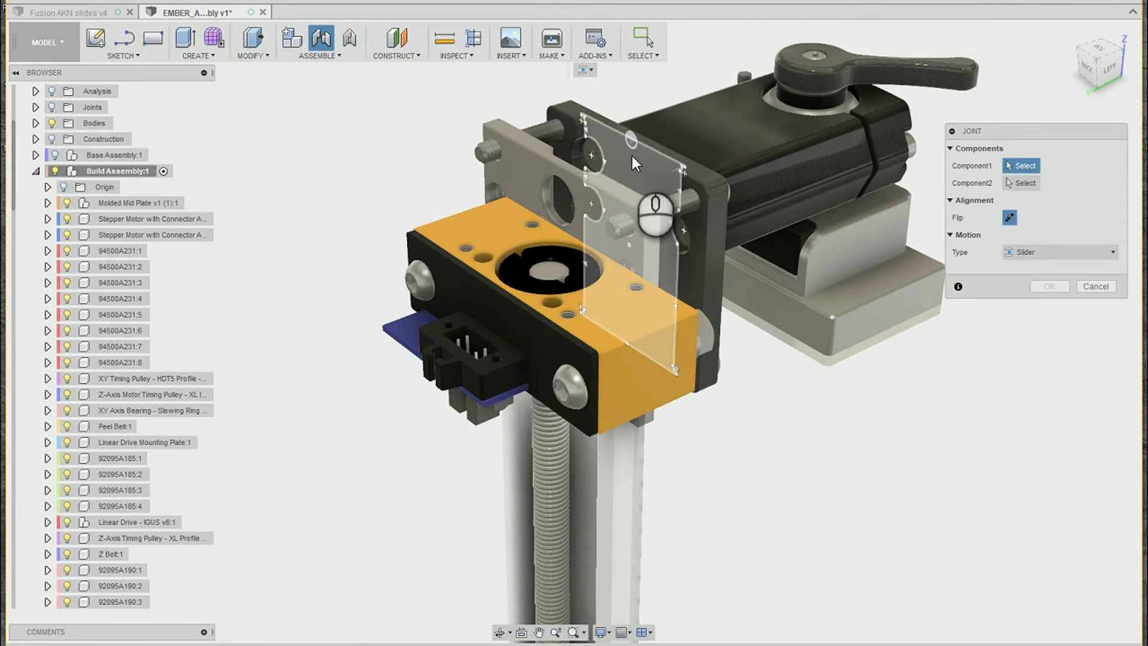
pyautogui.click(633, 156)
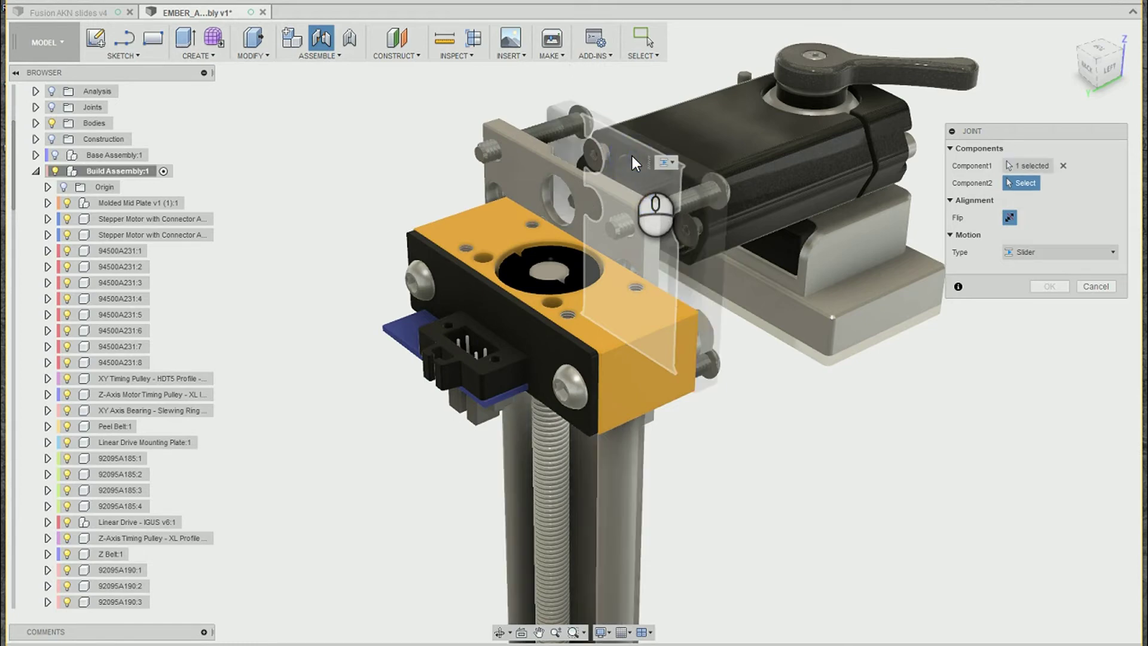
pyautogui.keyDown('shift'); pyautogui.moveTo(843, 428); pyautogui.dragTo(738, 424, button='middle'); pyautogui.keyUp('shift')
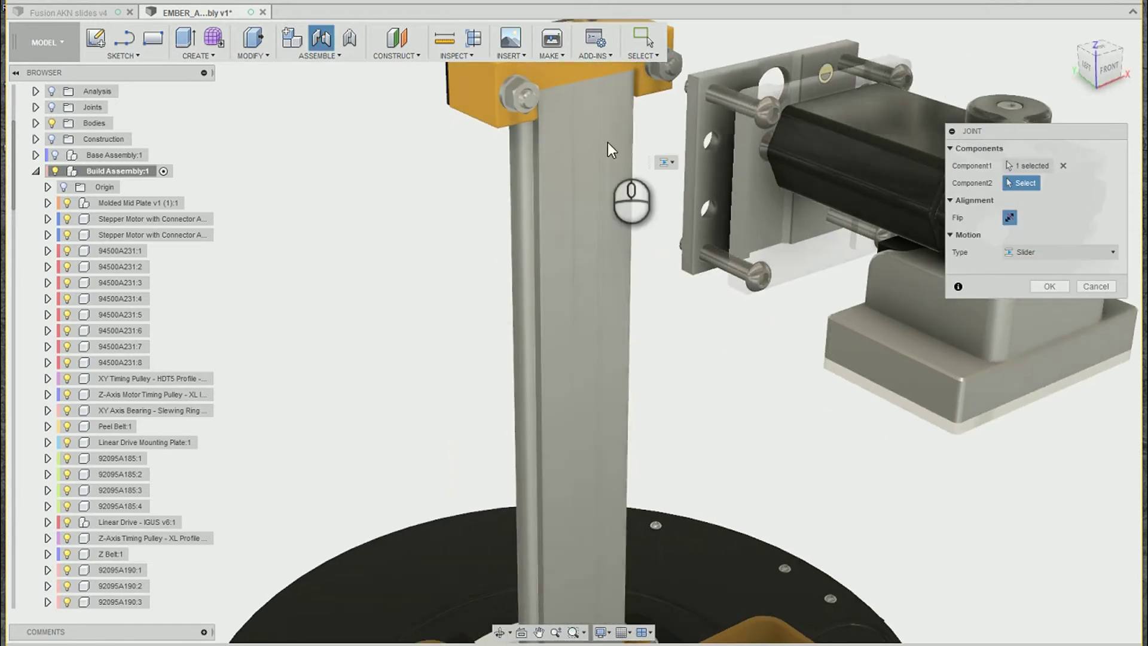
pyautogui.click(591, 98)
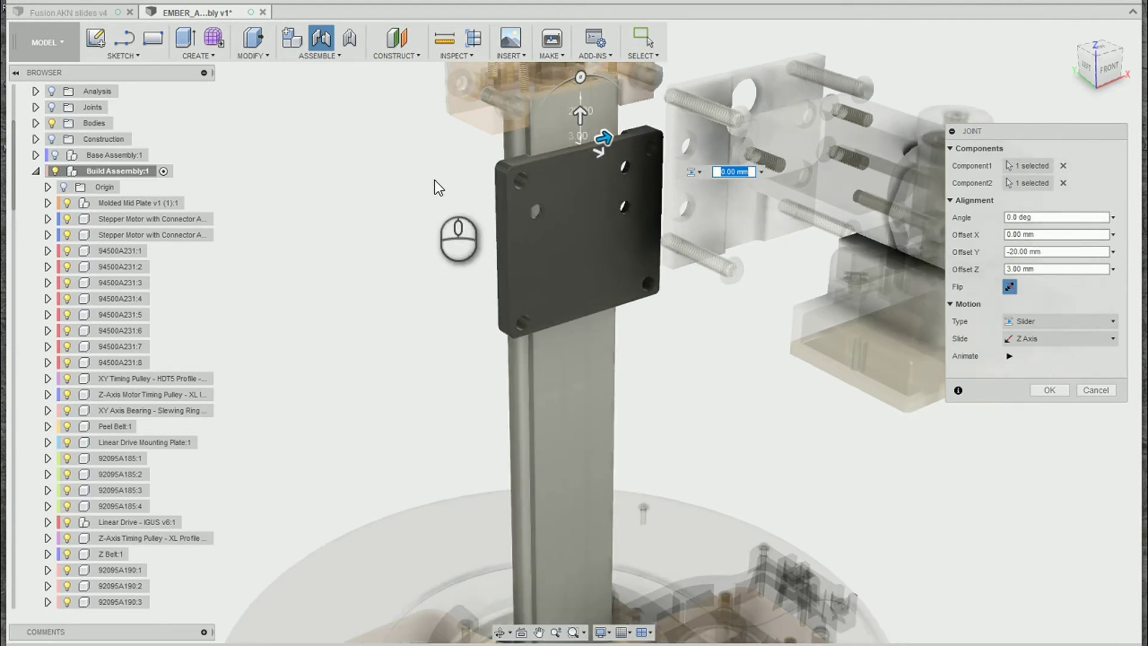
# Set the joint offsets to X 0 mm, Y -20 mm and Z 3 mm
pyautogui.moveTo(435, 182)
pyautogui.keyDown('shift'); pyautogui.mouseDown(button='middle')
pyautogui.moveTo(417, 199)
pyautogui.moveTo(375, 318)
pyautogui.moveTo(384, 302)
pyautogui.moveTo(449, 289)
pyautogui.moveTo(431, 287)
pyautogui.mouseUp(button='middle'); pyautogui.keyUp('shift')
pyautogui.moveTo(1053, 268); pyautogui.dragTo(993, 271)
pyautogui.write('0')
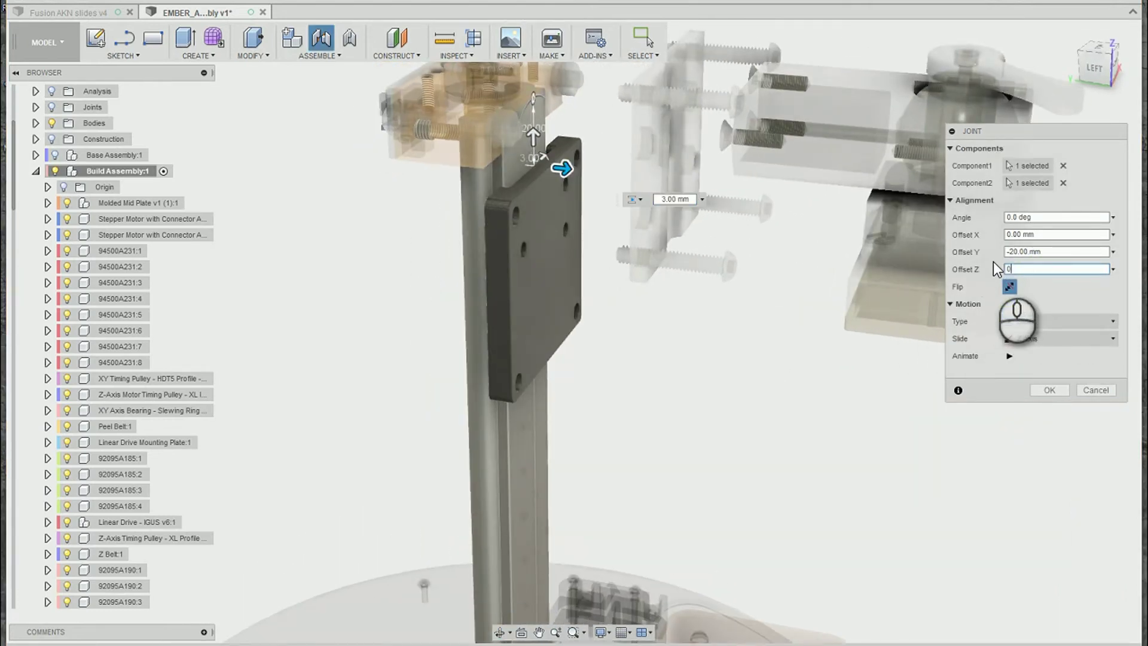
pyautogui.keyDown('shift'); pyautogui.moveTo(485, 203); pyautogui.dragTo(664, 335, button='middle'); pyautogui.keyUp('shift')
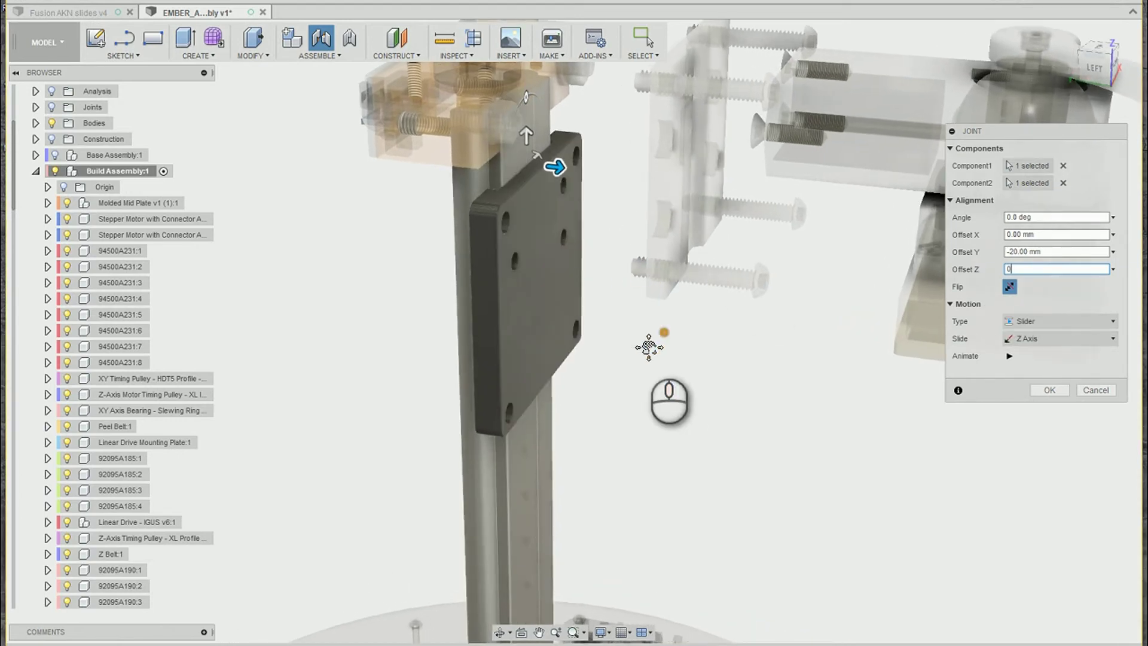
pyautogui.click(1041, 268)
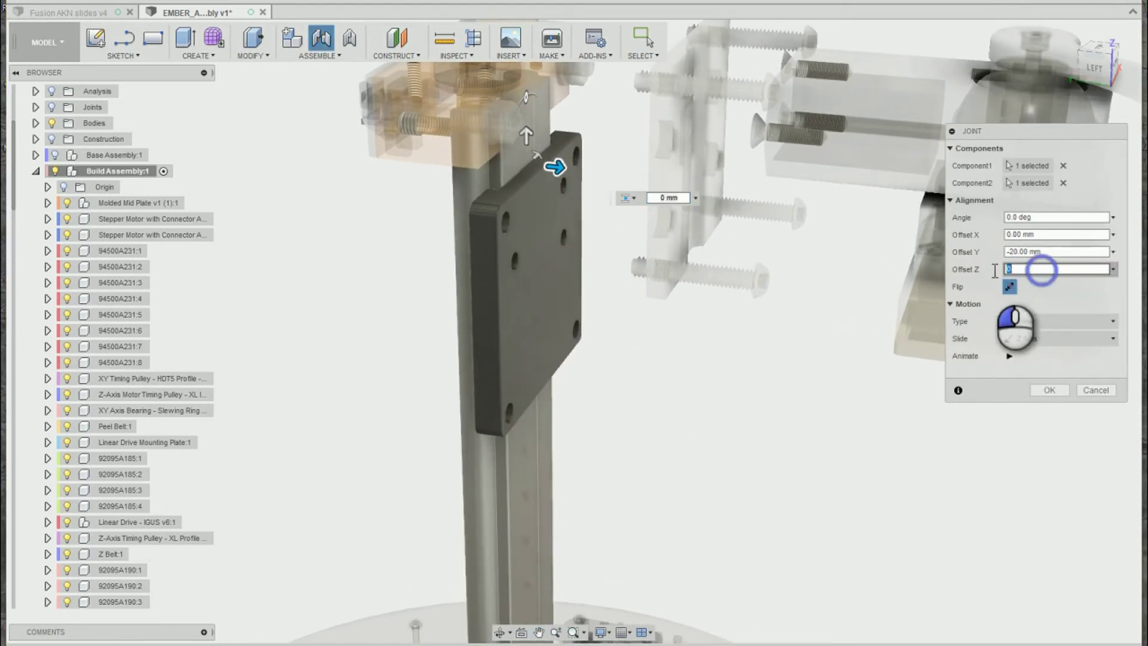
pyautogui.write('3')
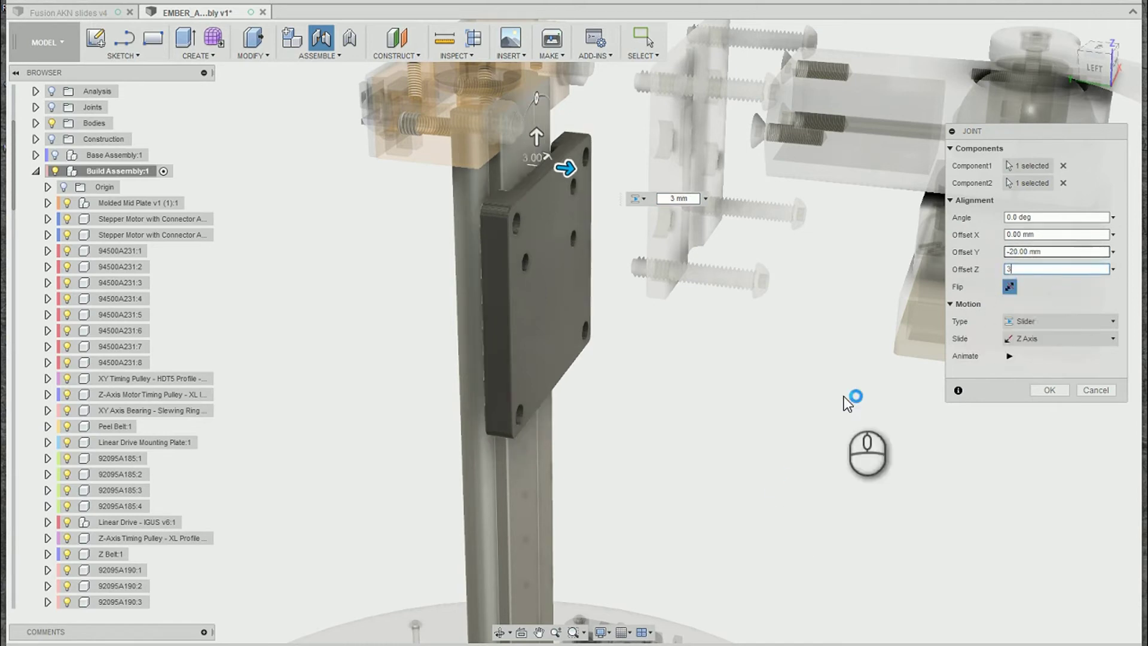
pyautogui.keyDown('shift'); pyautogui.moveTo(759, 471); pyautogui.dragTo(397, 377, button='middle'); pyautogui.keyUp('shift')
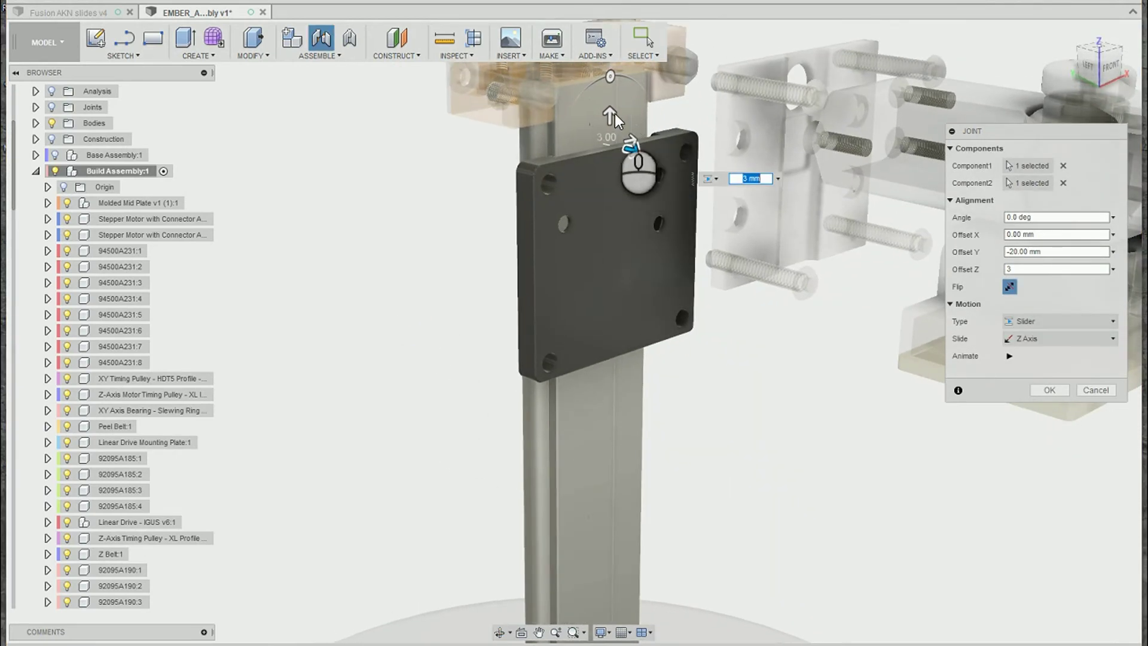
pyautogui.click(1070, 252)
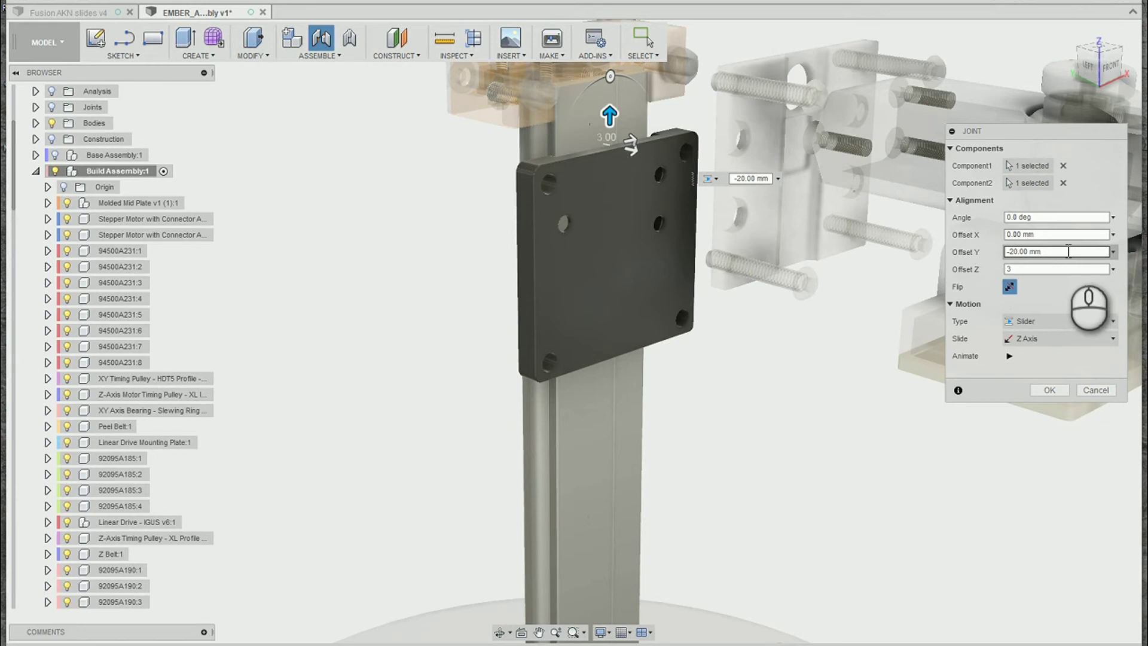
pyautogui.click(1033, 236)
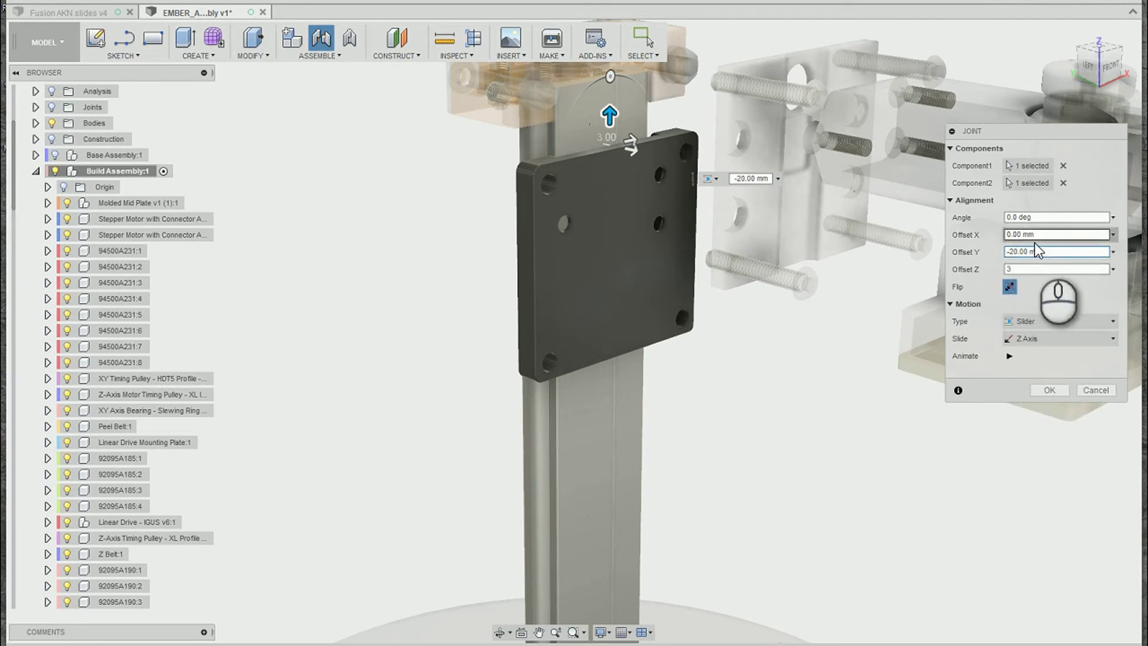
pyautogui.click(1052, 234)
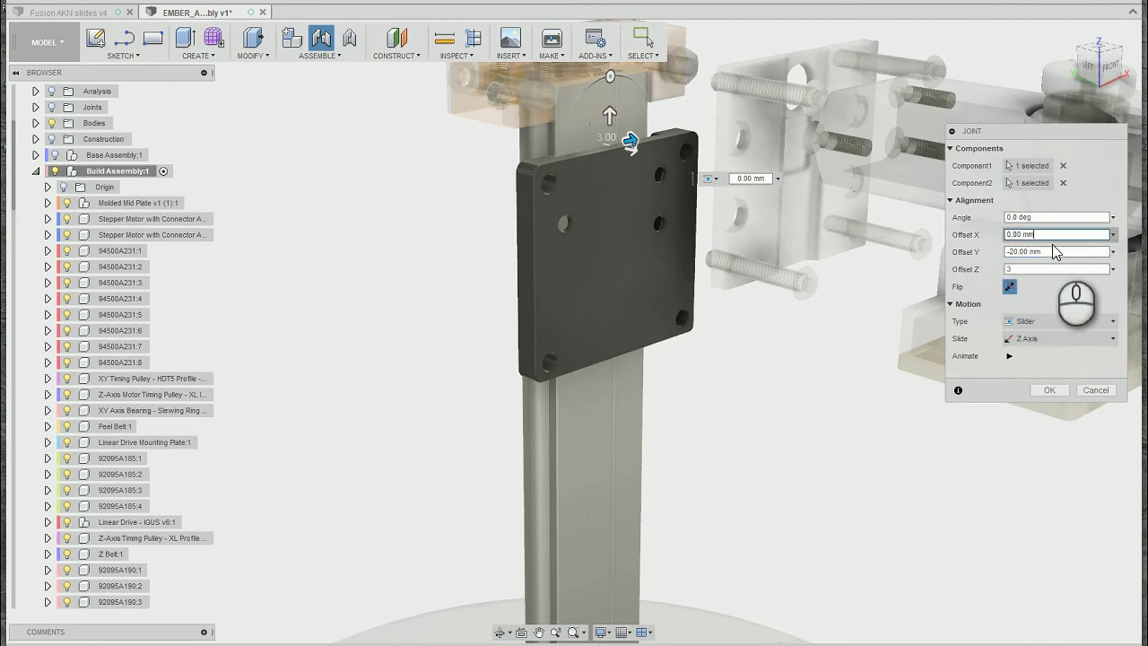
pyautogui.click(1051, 250)
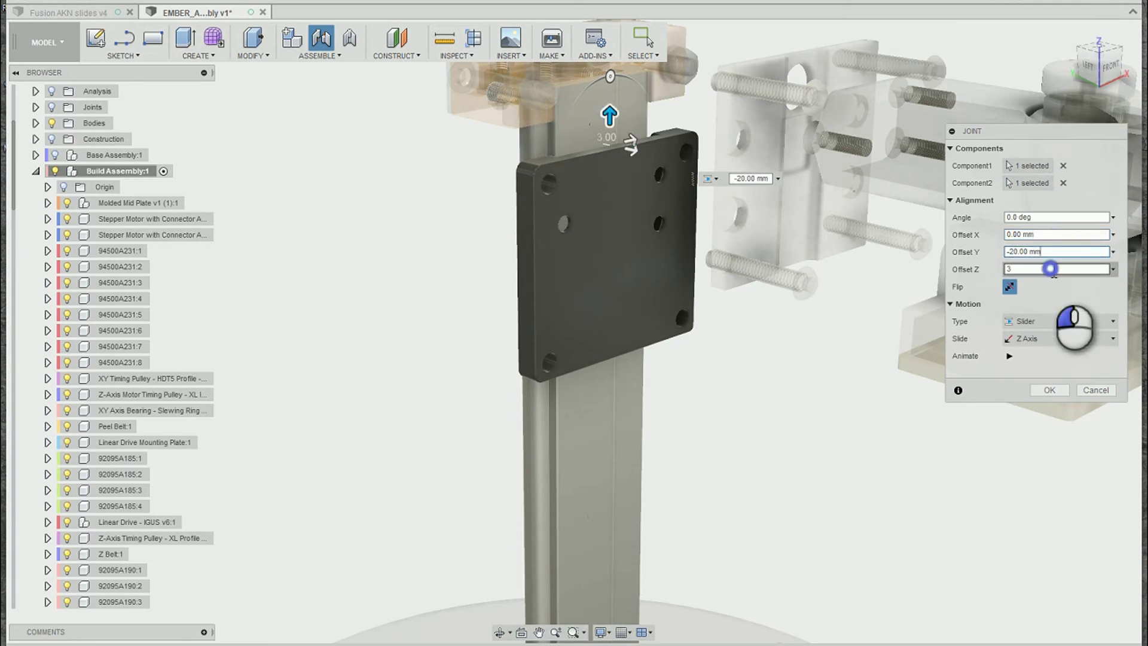
pyautogui.click(1052, 269)
pyautogui.write('3')
pyautogui.click(1052, 250)
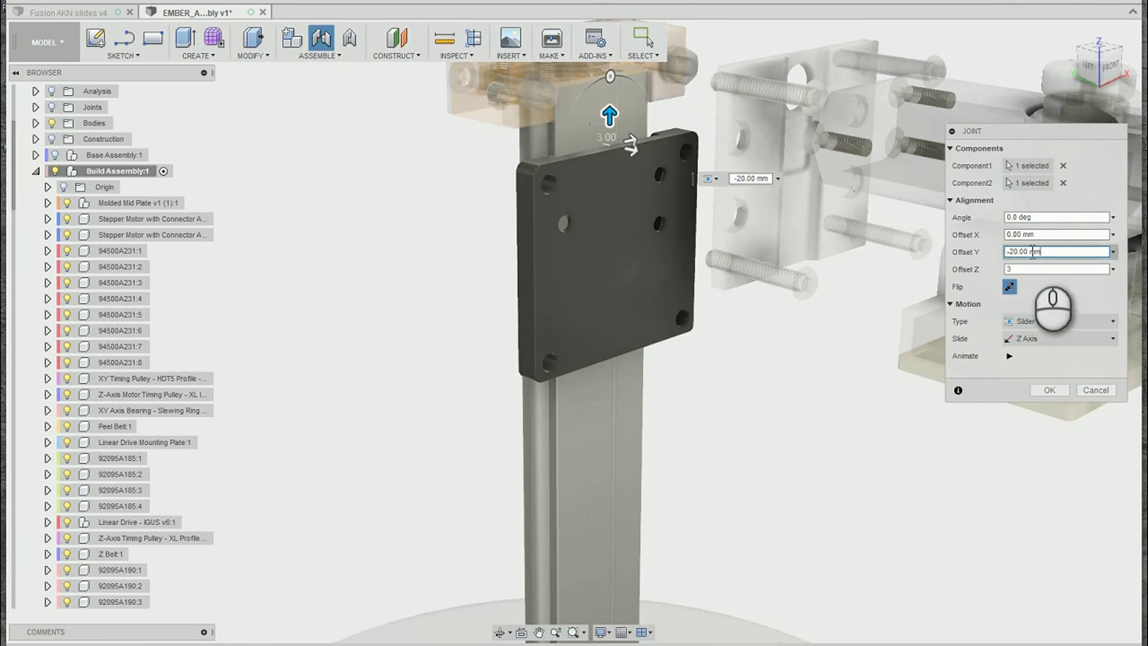
# Change the slide direction to Y Axis and commit the slider joint
pyautogui.click(1045, 339)
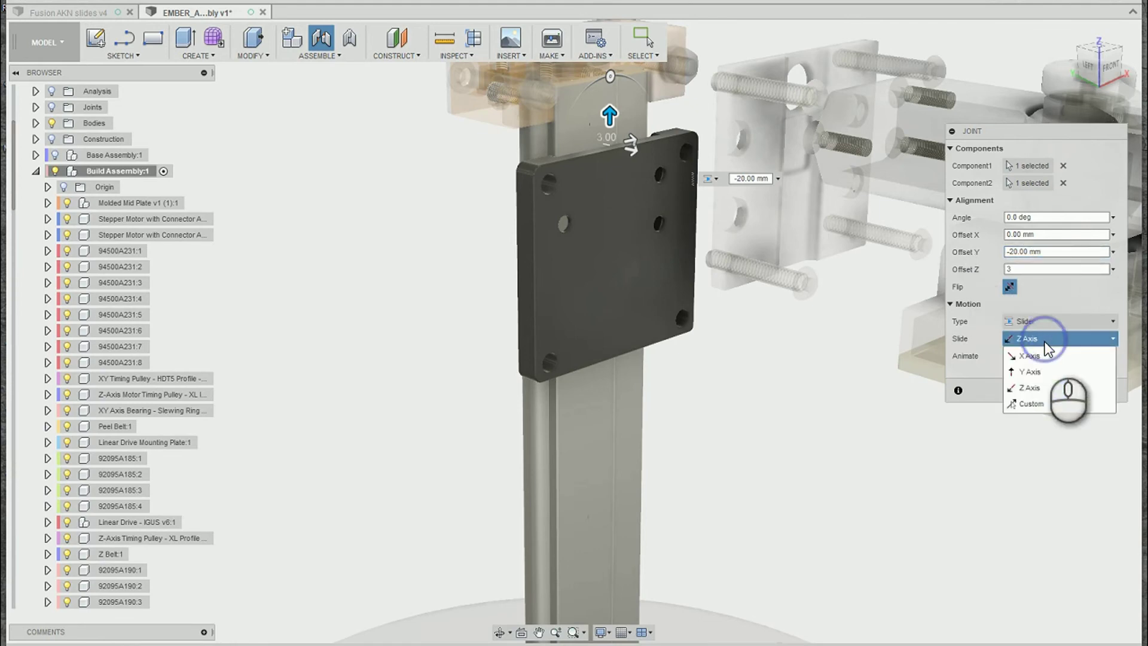
pyautogui.click(1039, 371)
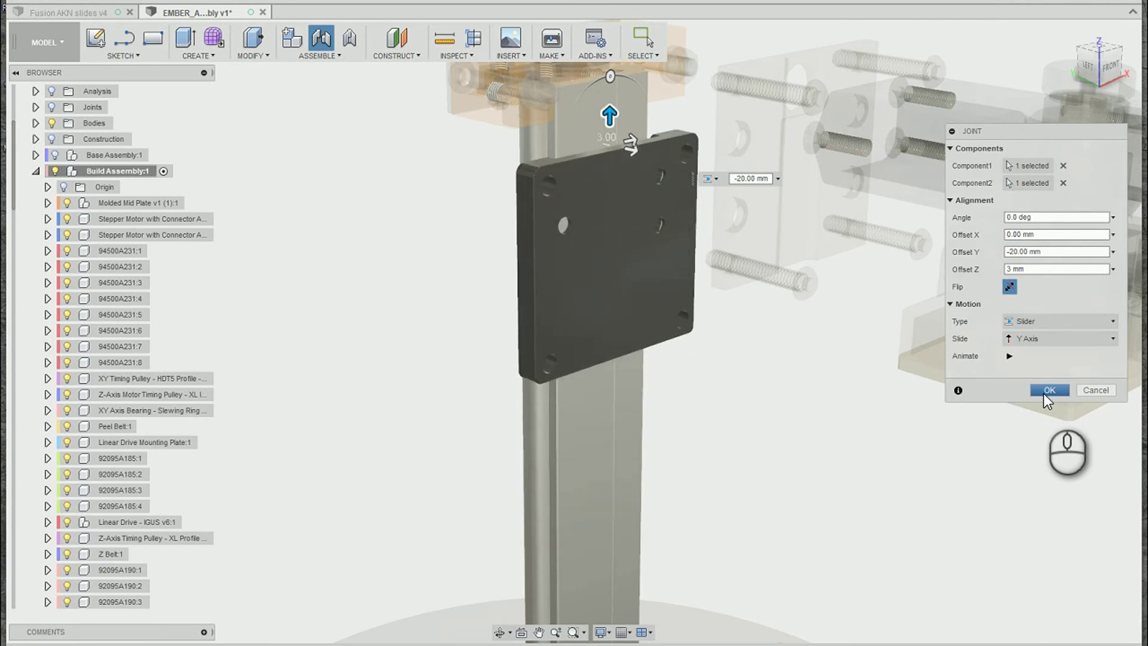
pyautogui.click(1047, 389)
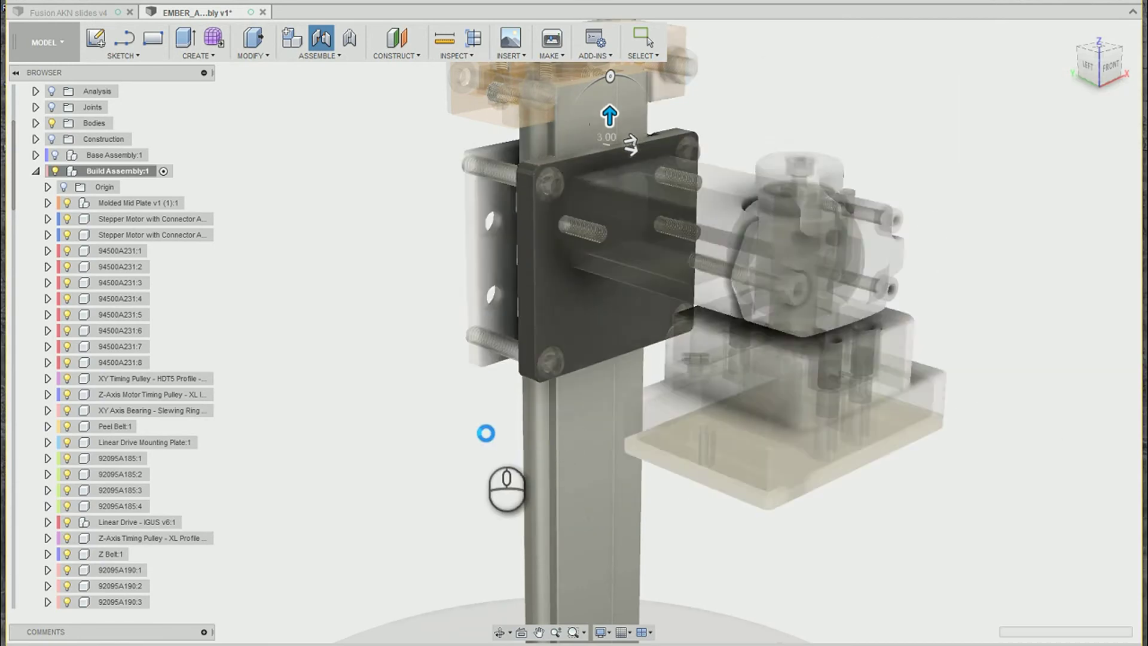
pyautogui.keyDown('shift'); pyautogui.moveTo(366, 301); pyautogui.dragTo(633, 488, button='middle'); pyautogui.keyUp('shift')
pyautogui.moveTo(589, 320); pyautogui.dragTo(669, 325)
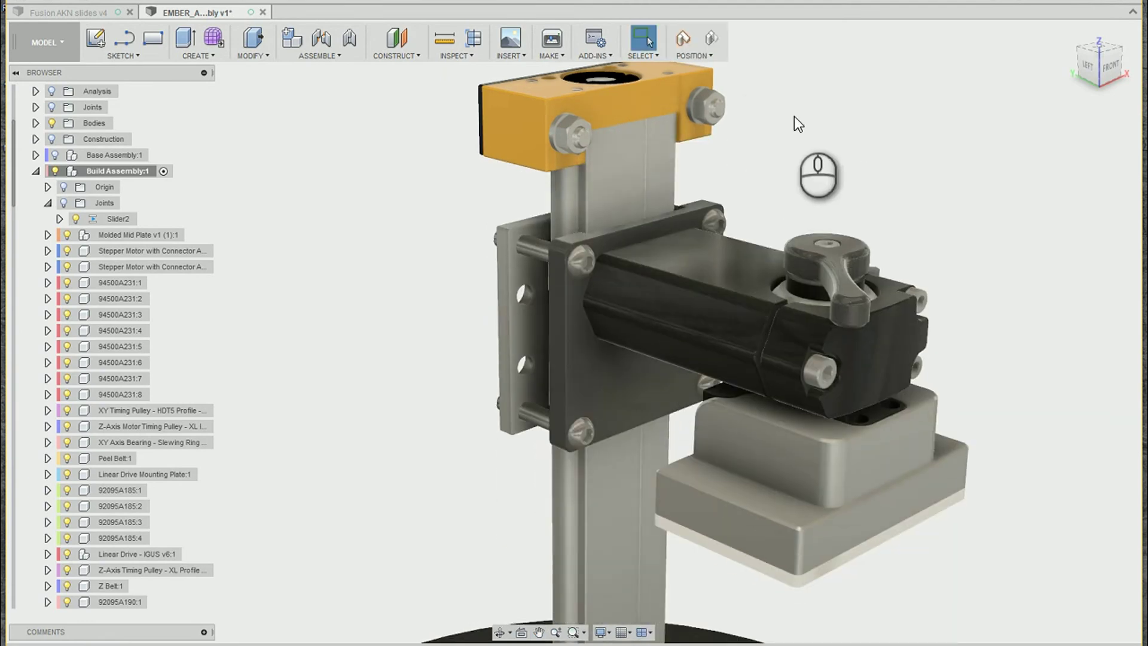
pyautogui.click(710, 39)
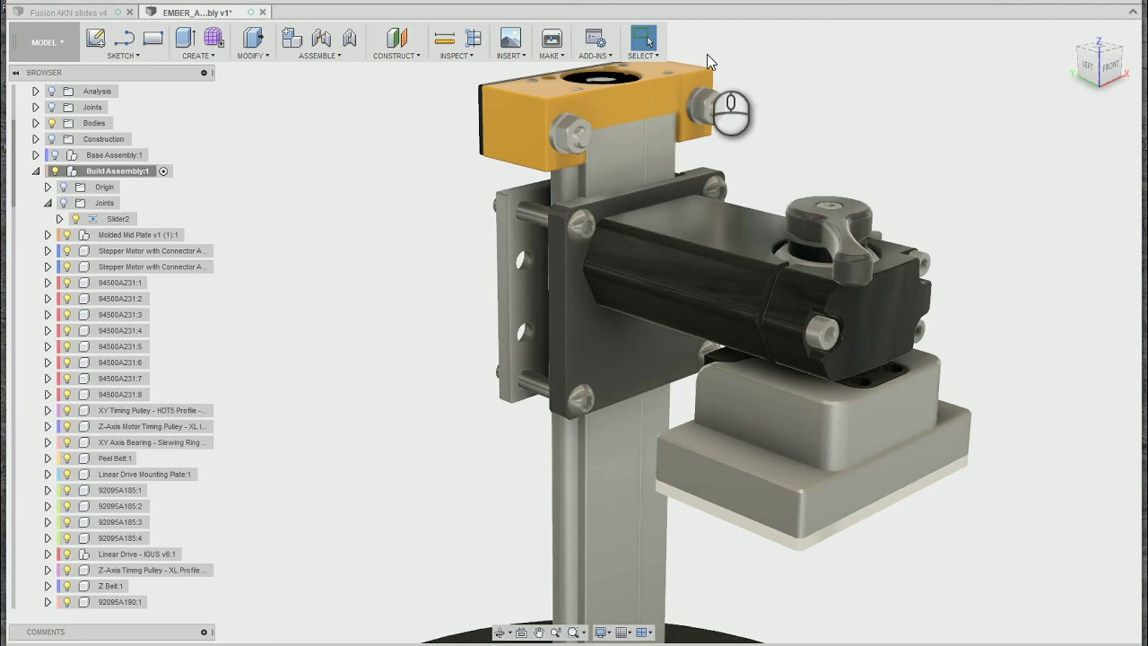
pyautogui.click(124, 219)
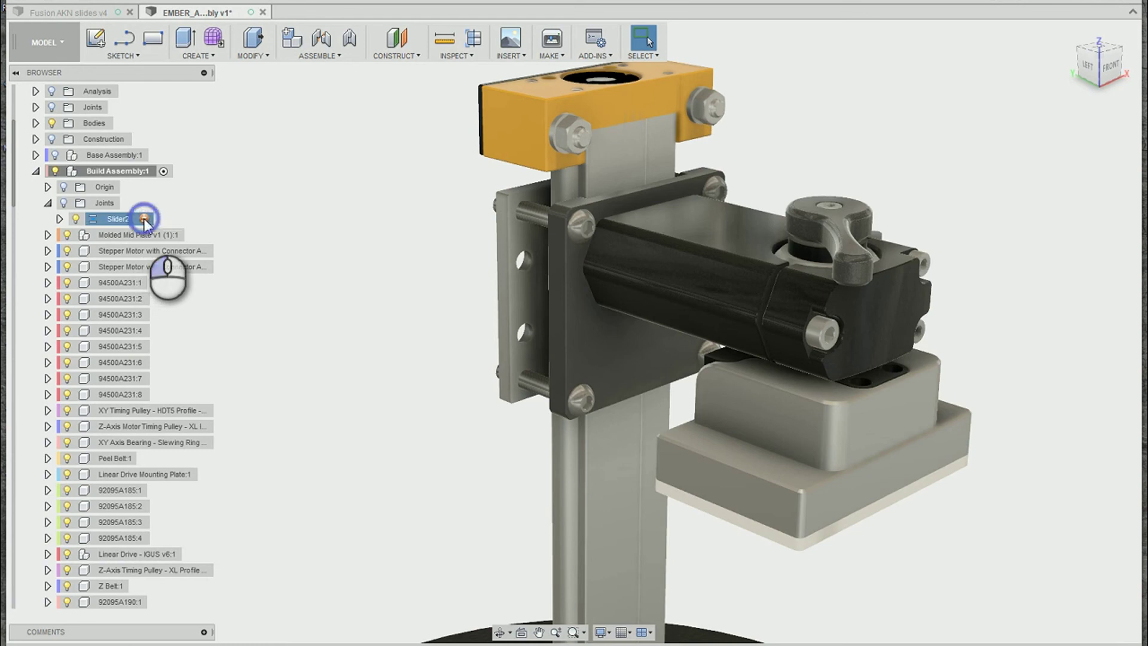
pyautogui.click(144, 219)
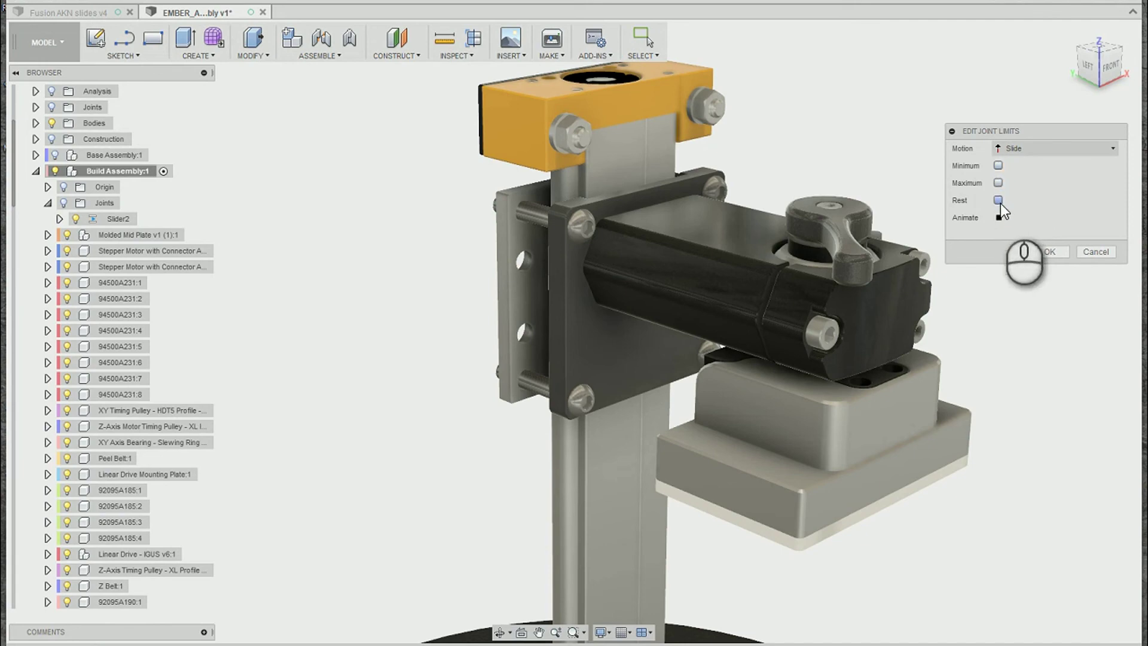
pyautogui.click(1096, 253)
pyautogui.scroll(-6, 921, 156)
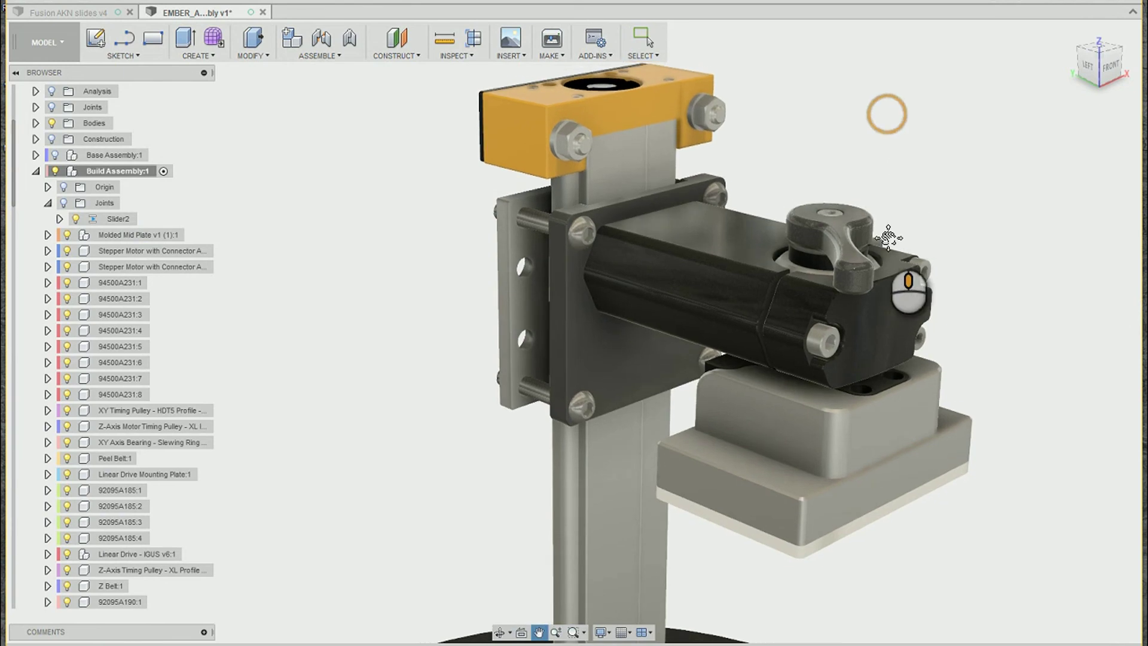
pyautogui.moveTo(916, 238); pyautogui.dragTo(828, 138, button='middle')
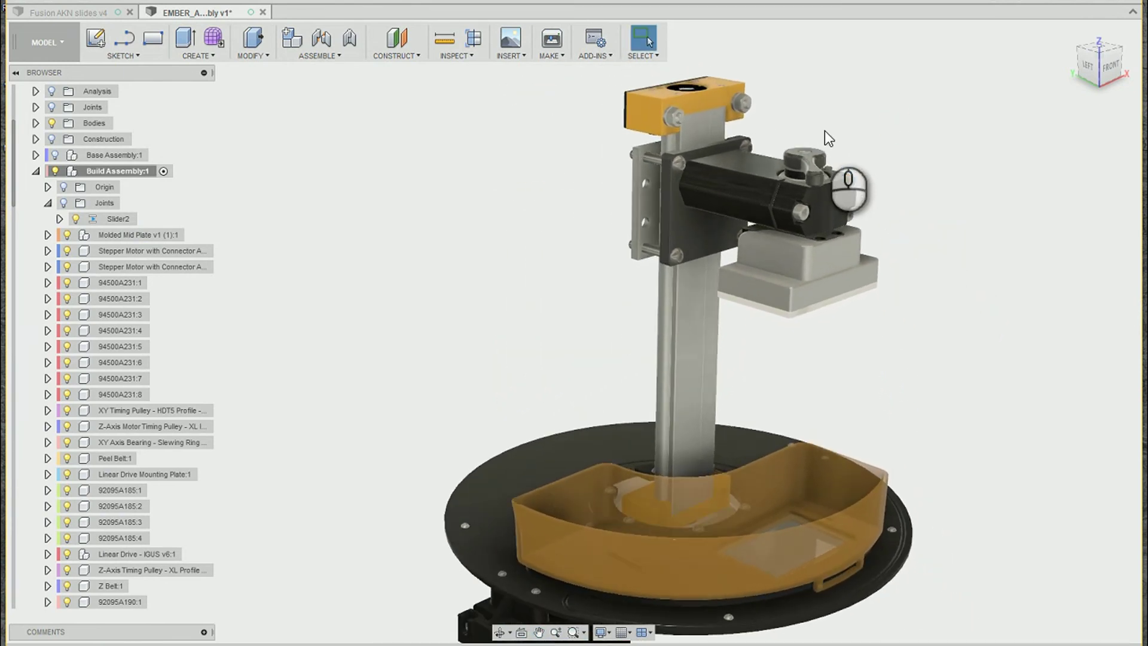
pyautogui.click(90, 13)
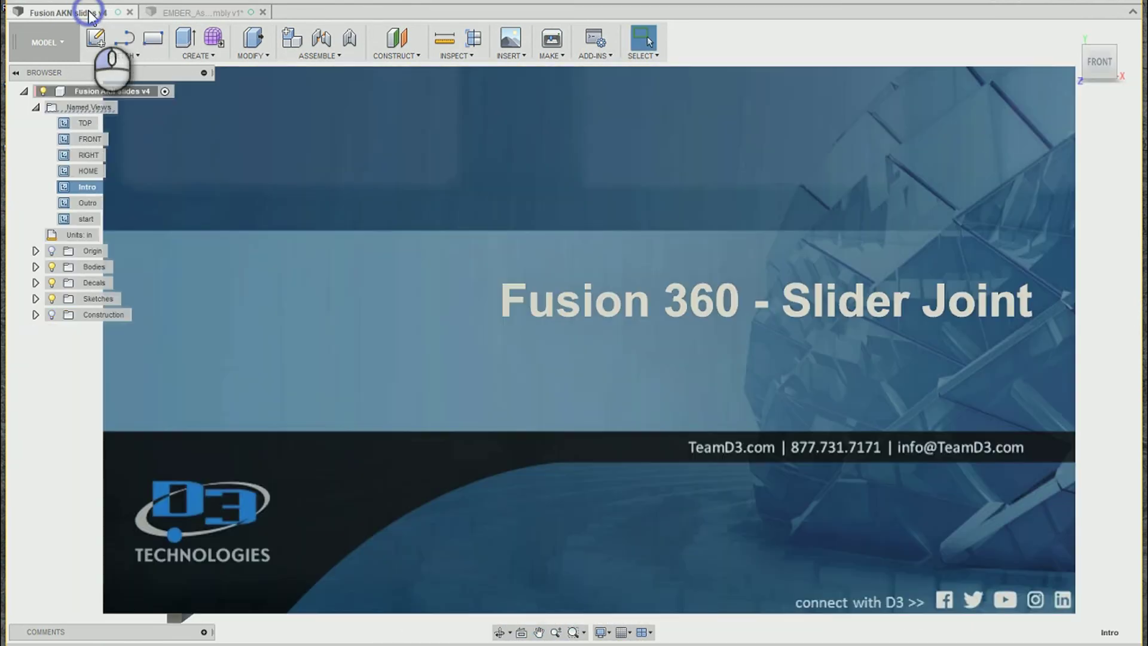
# Show the Outro named view with the 'For More Information Contact' slide
pyautogui.doubleClick(81, 203)
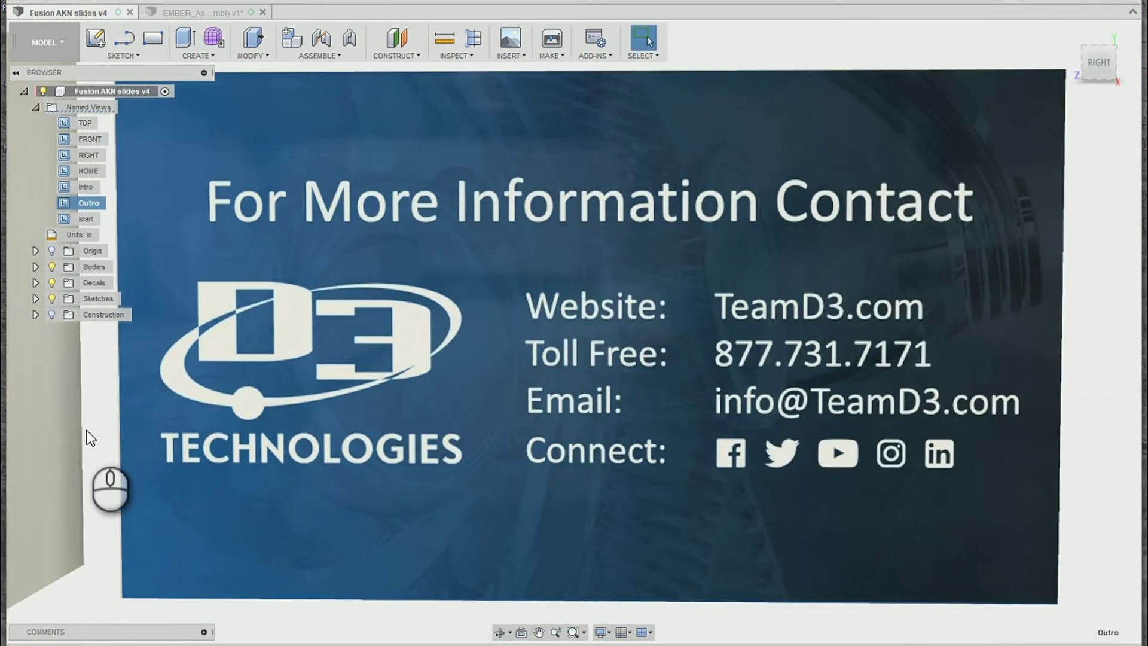